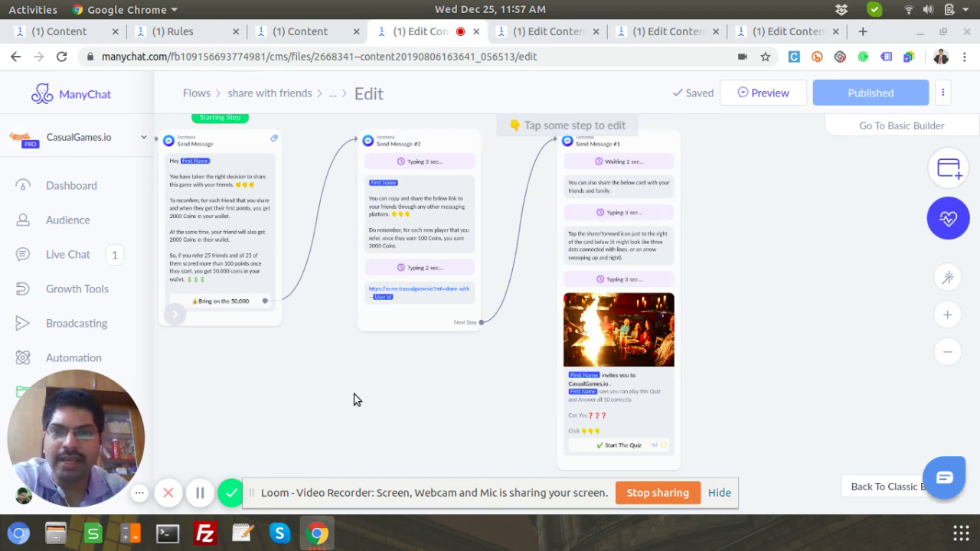
# - Review the share with friends flow folder and the automation rules list, then return to the share with friends flow's canvas
pyautogui.moveTo(354, 398); pyautogui.dragTo(414, 401)
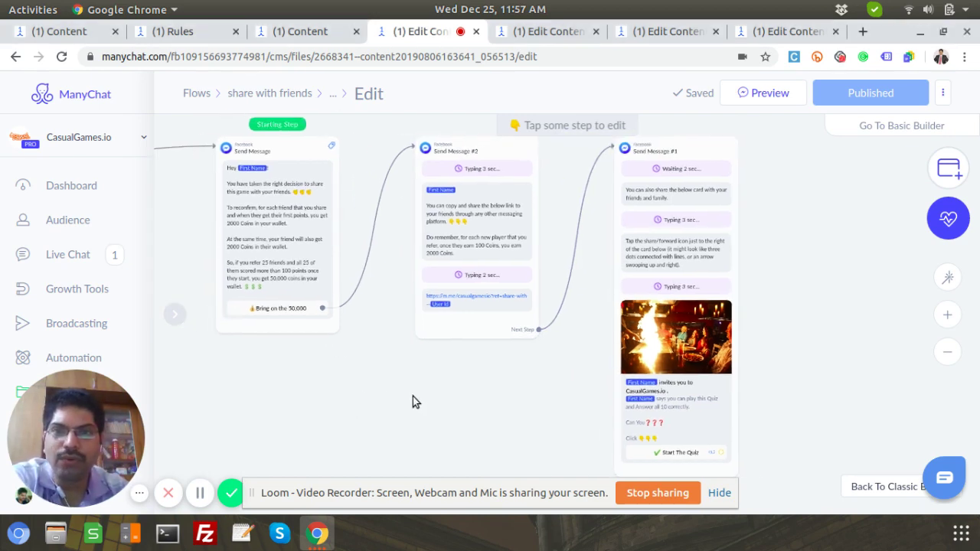
pyautogui.click(292, 34)
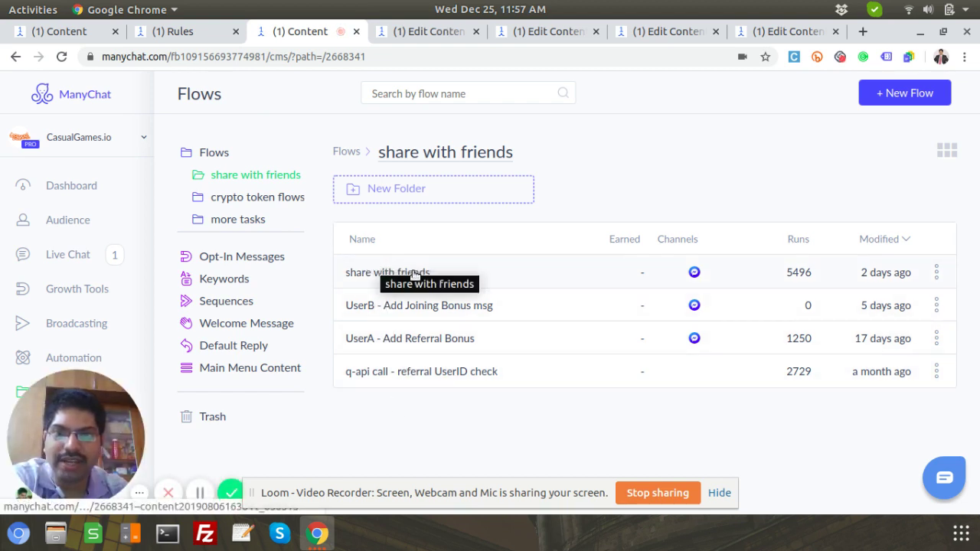
pyautogui.click(196, 34)
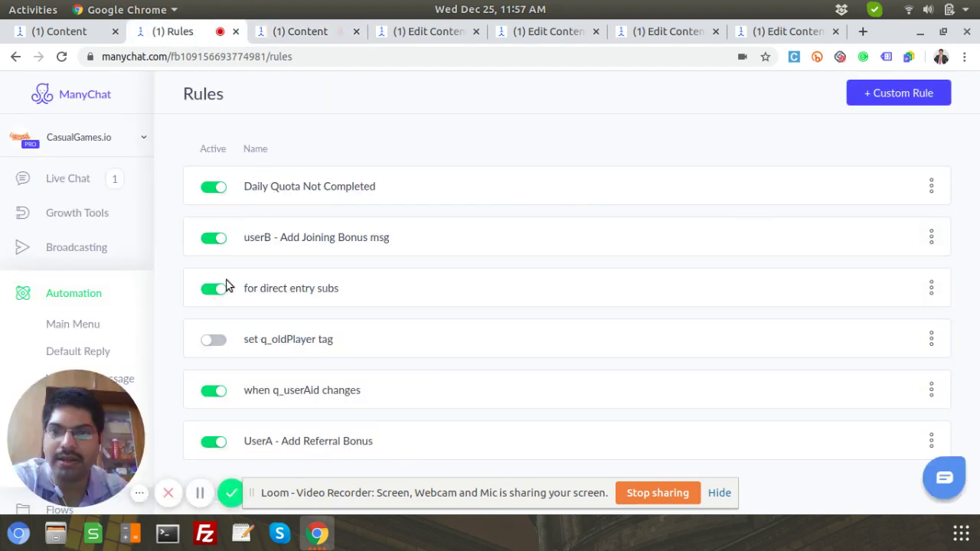
pyautogui.click(304, 34)
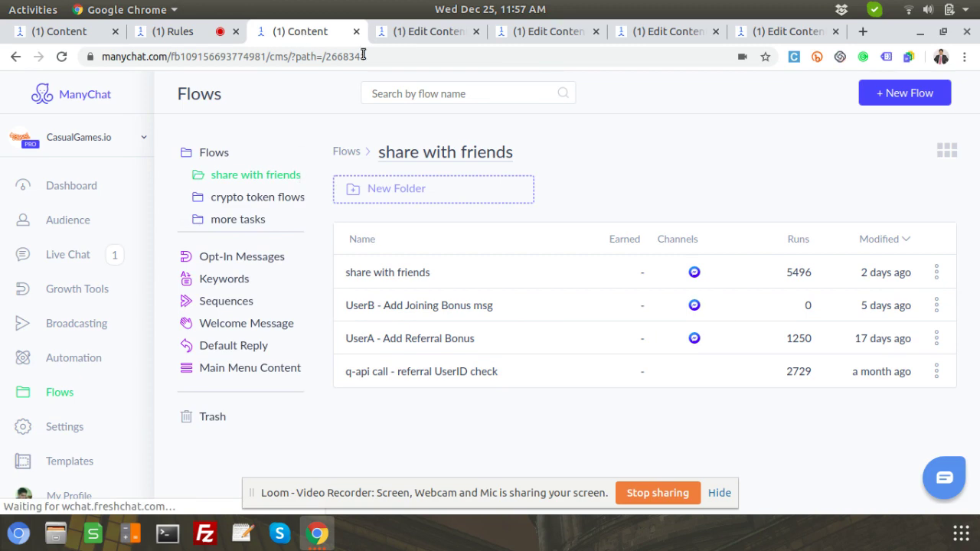
pyautogui.click(401, 34)
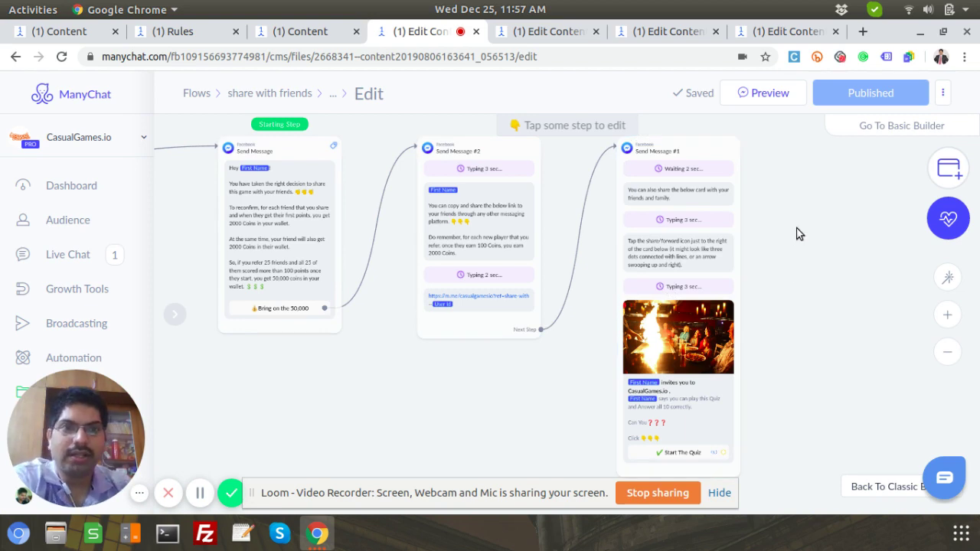
# - Inspect the Send Message #1 step and open the settings of its card's Start The Quiz button
pyautogui.hscroll(2, 756, 252)
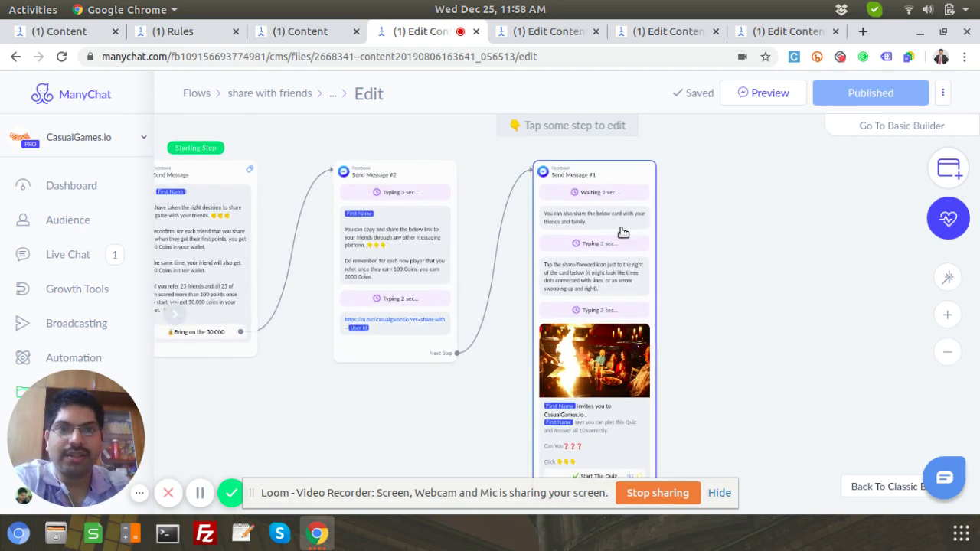
pyautogui.scroll(3, 618, 227)
pyautogui.scroll(1, 552, 222)
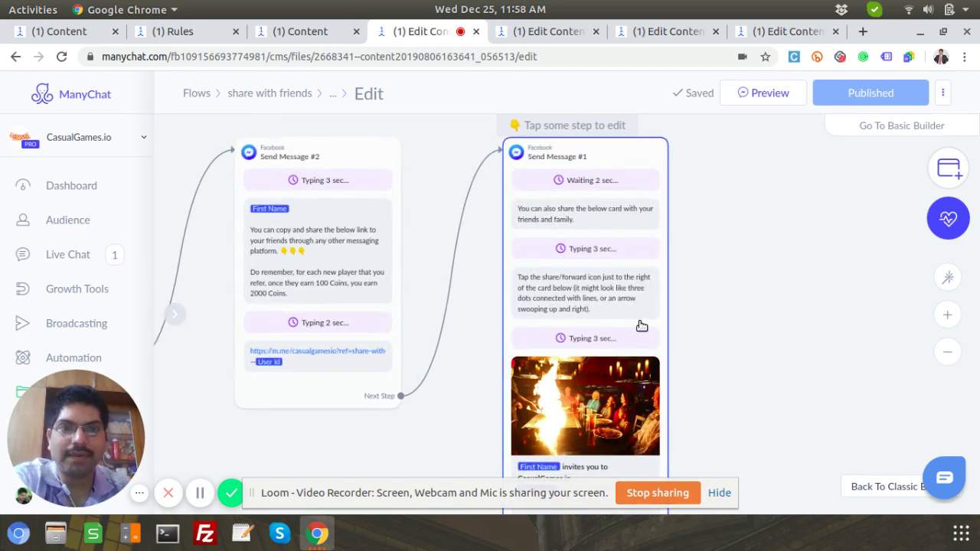
pyautogui.scroll(2, 641, 324)
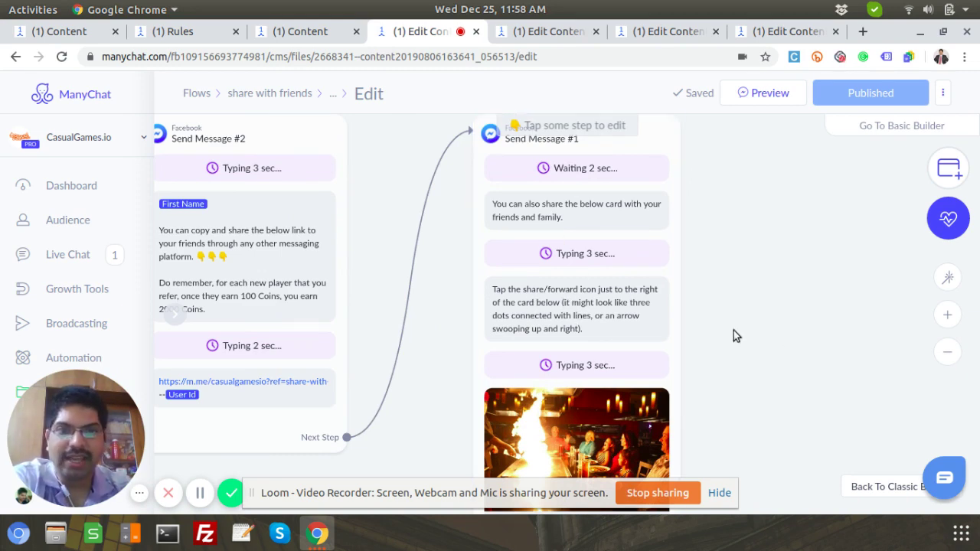
pyautogui.scroll(-3, 766, 350)
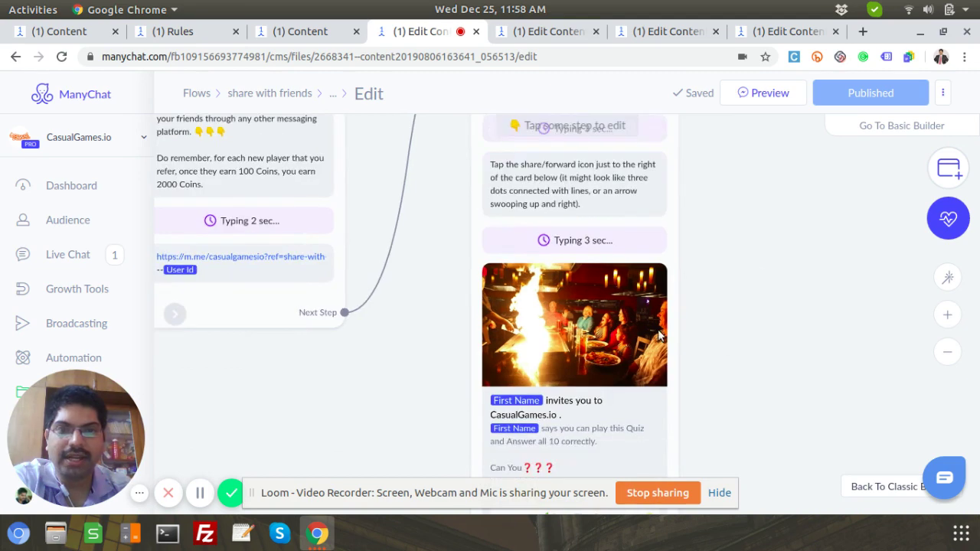
pyautogui.click(619, 324)
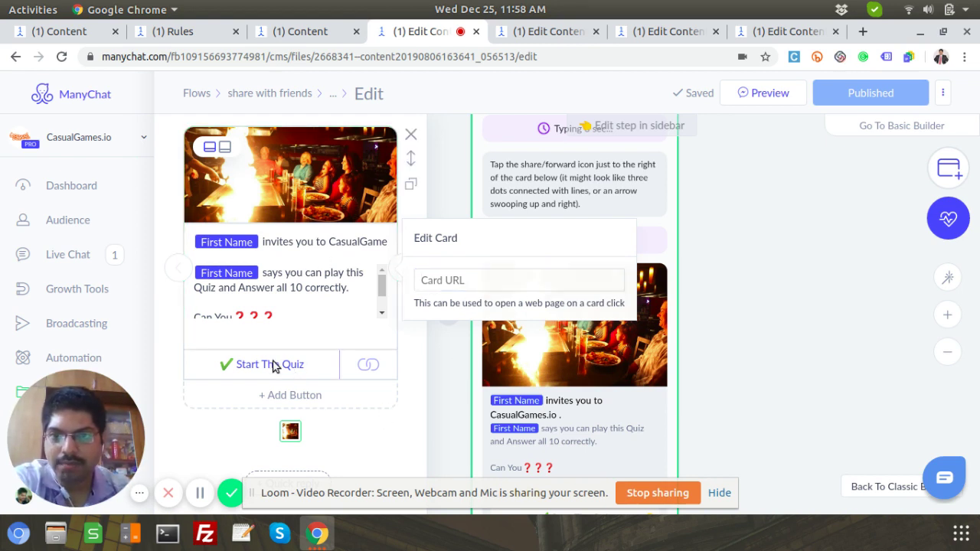
pyautogui.click(238, 367)
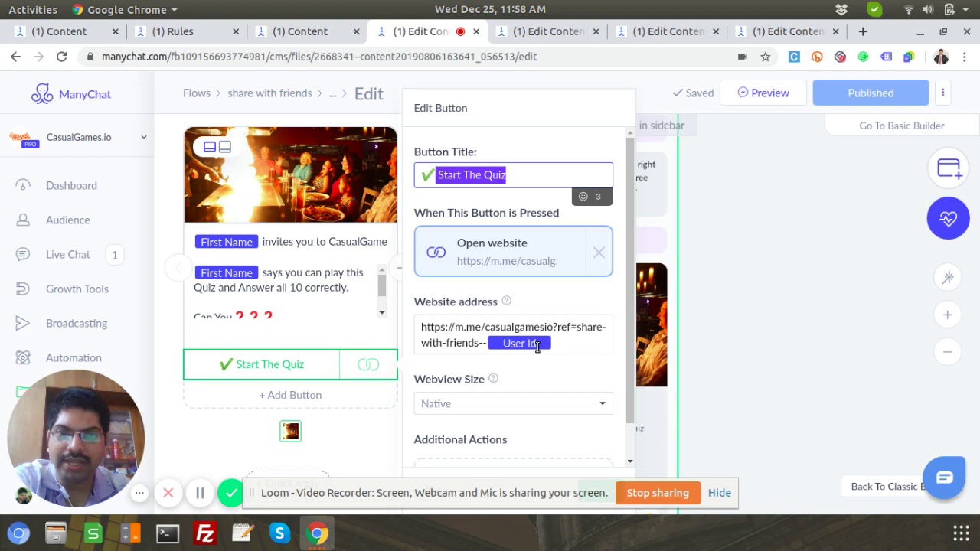
# - Open the Referral Share Card growth tool and show its Setup settings with the ref URL and payload field
pyautogui.click(73, 36)
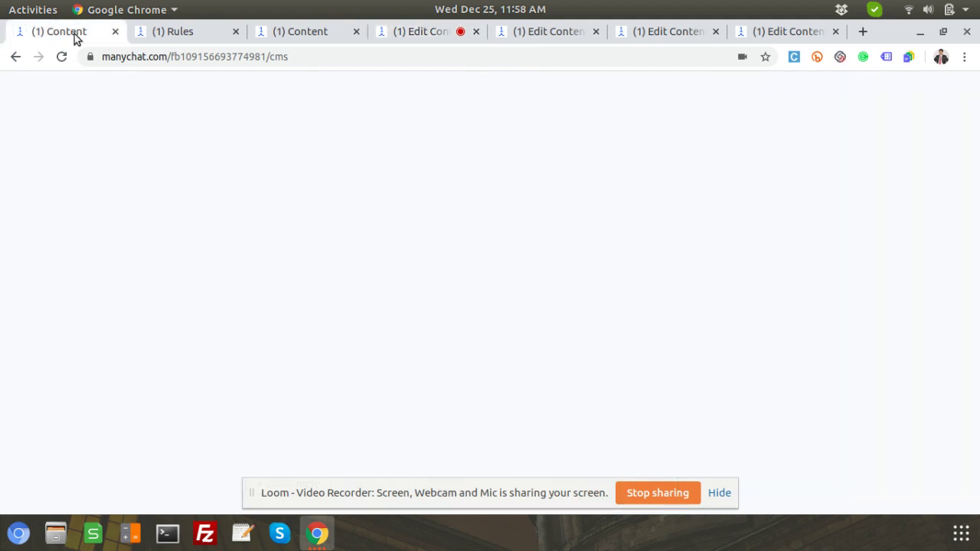
pyautogui.click(73, 248)
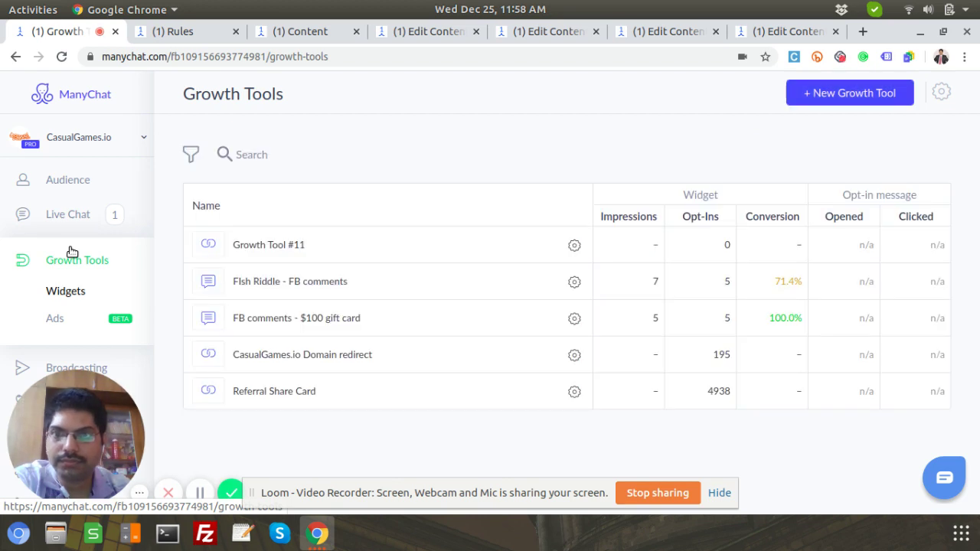
pyautogui.click(291, 395)
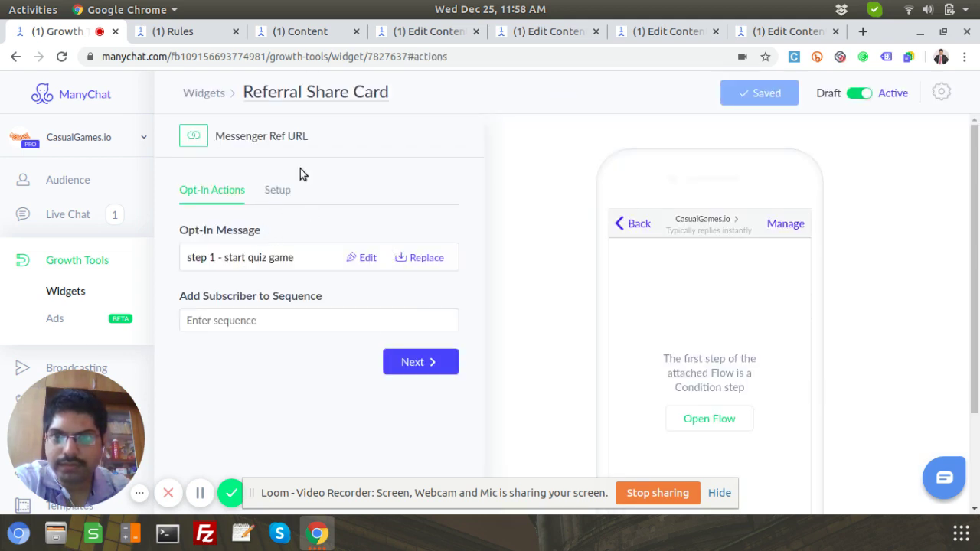
pyautogui.click(276, 192)
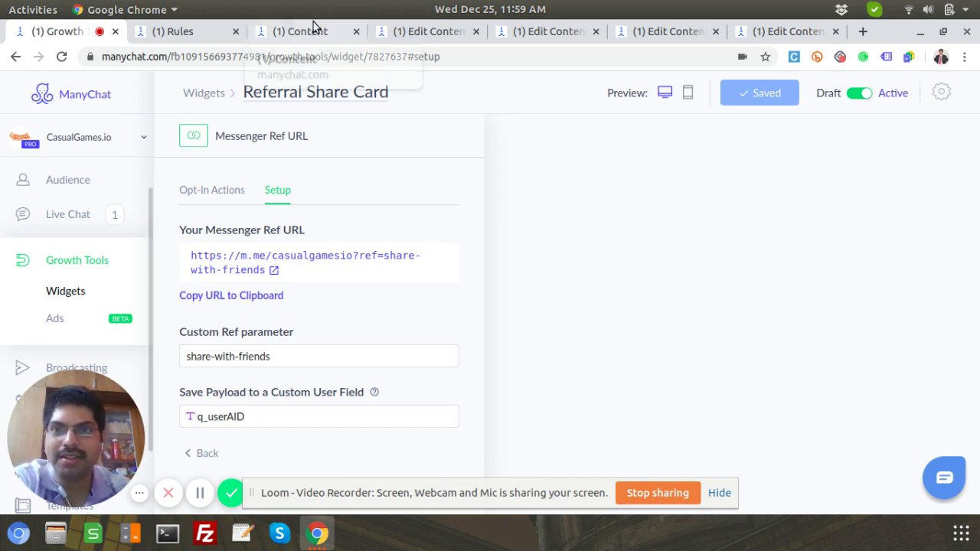
# - Return to the share with friends flow, close the button editor and examine the invitation card in Send Message #1
pyautogui.click(313, 31)
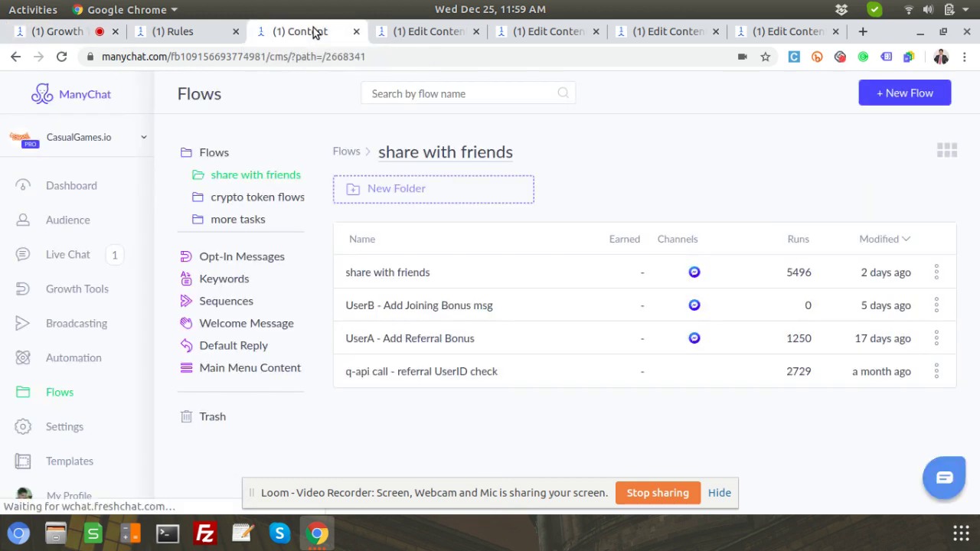
pyautogui.click(401, 31)
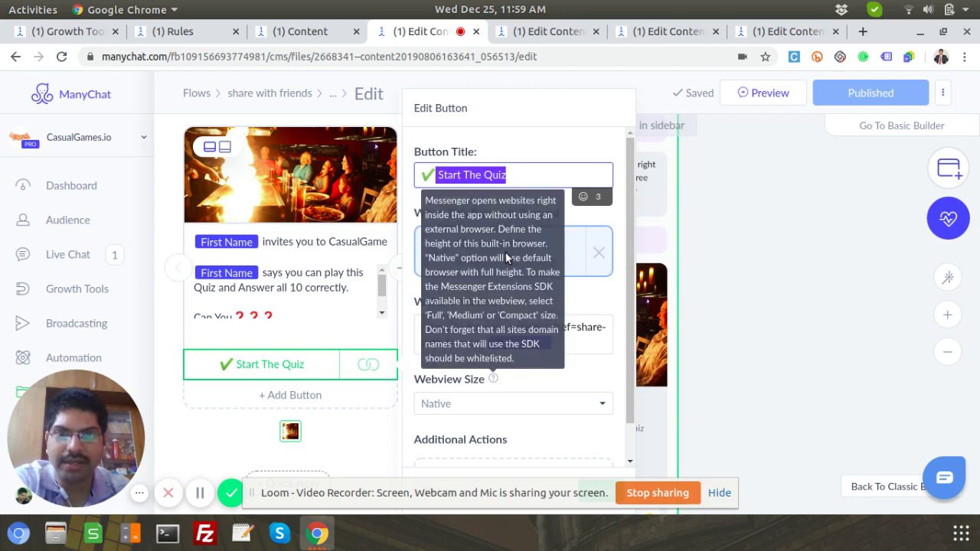
pyautogui.click(782, 338)
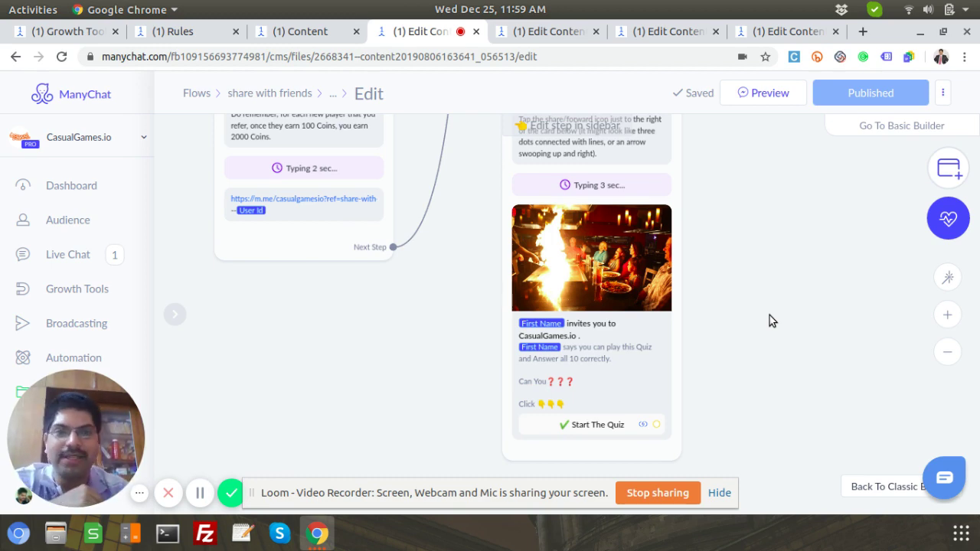
pyautogui.scroll(4, 628, 328)
pyautogui.scroll(1, 629, 331)
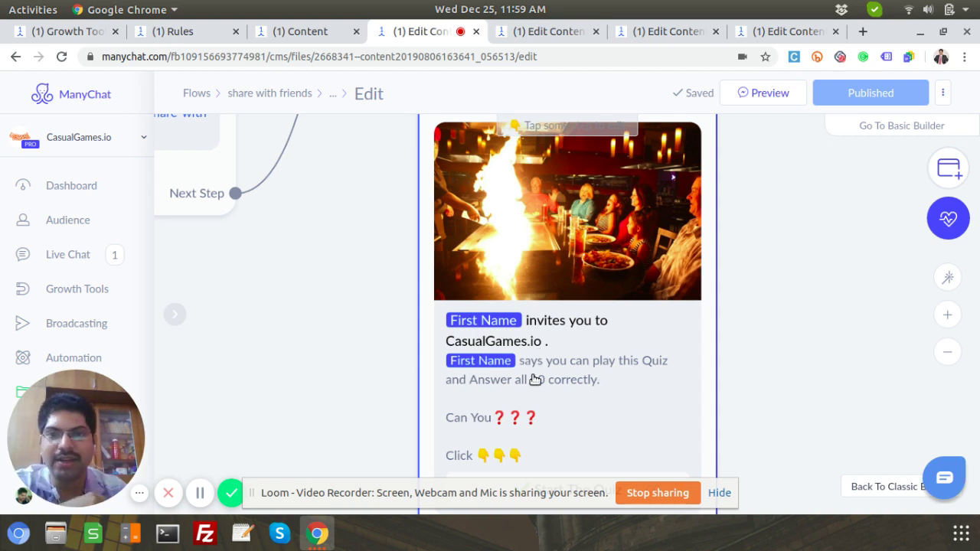
pyautogui.scroll(-1, 535, 380)
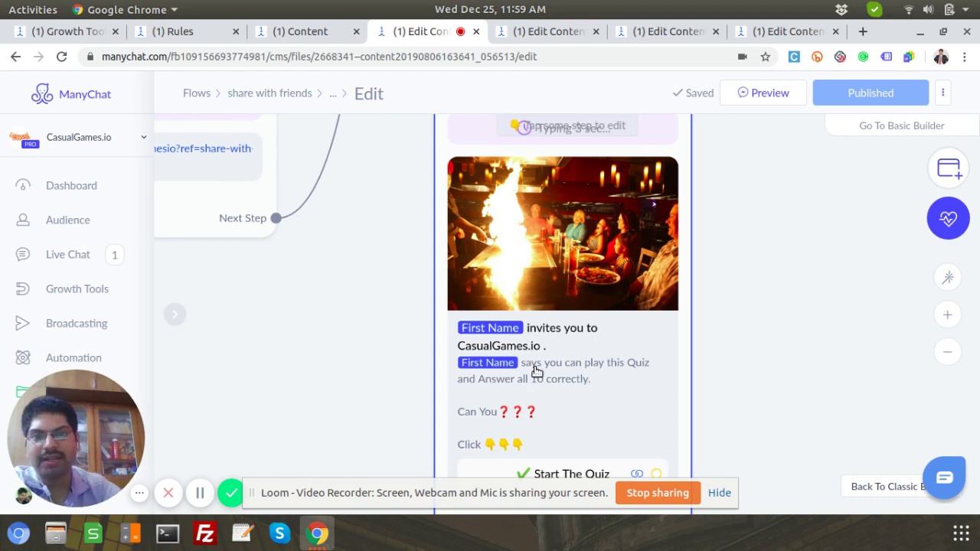
pyautogui.scroll(-1, 536, 371)
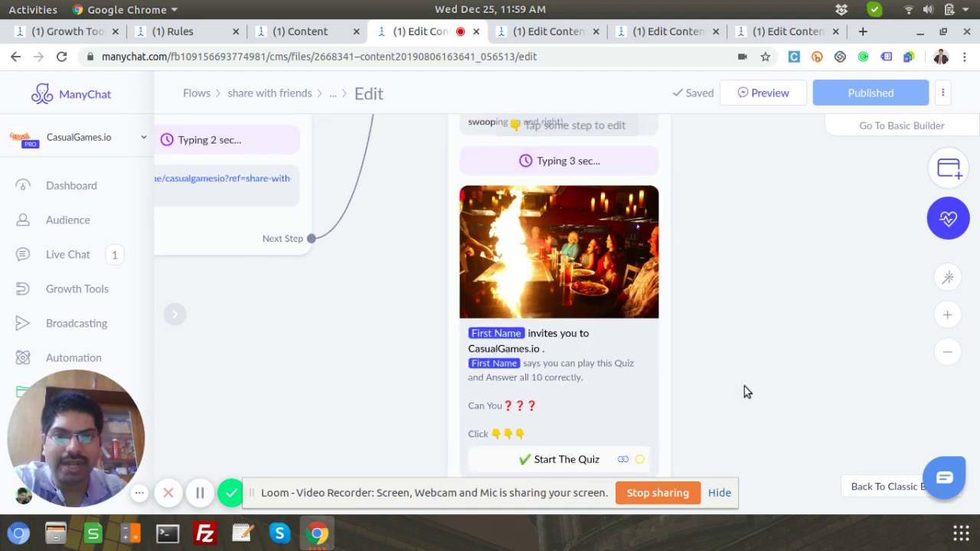
pyautogui.scroll(-1, 742, 367)
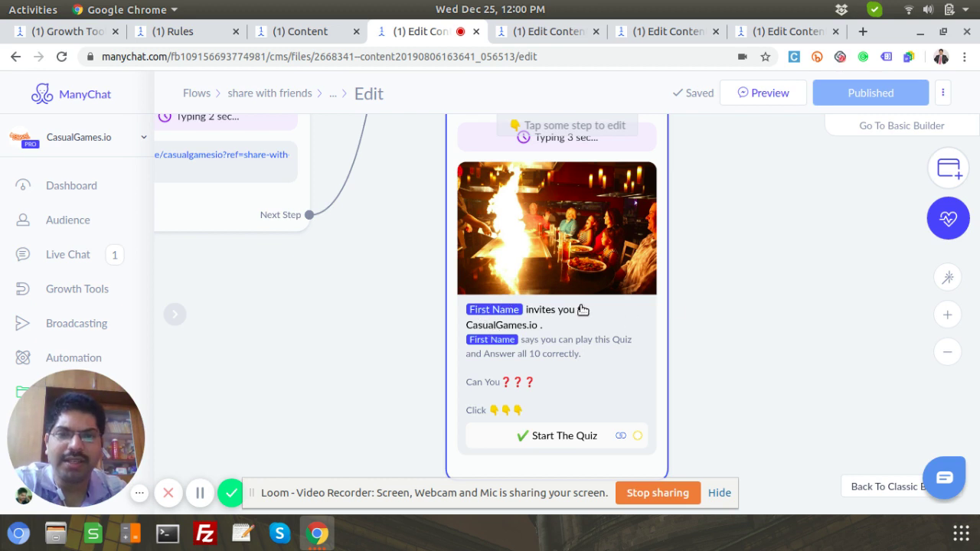
# - Compare the Start The Quiz button's website address with the Referral Share Card's ref parameter and payload field
pyautogui.click(557, 436)
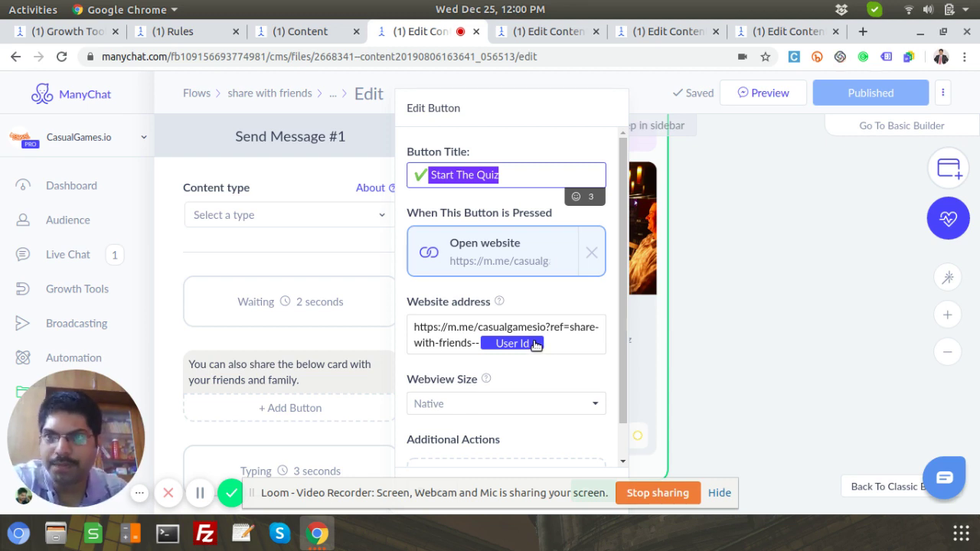
pyautogui.click(58, 31)
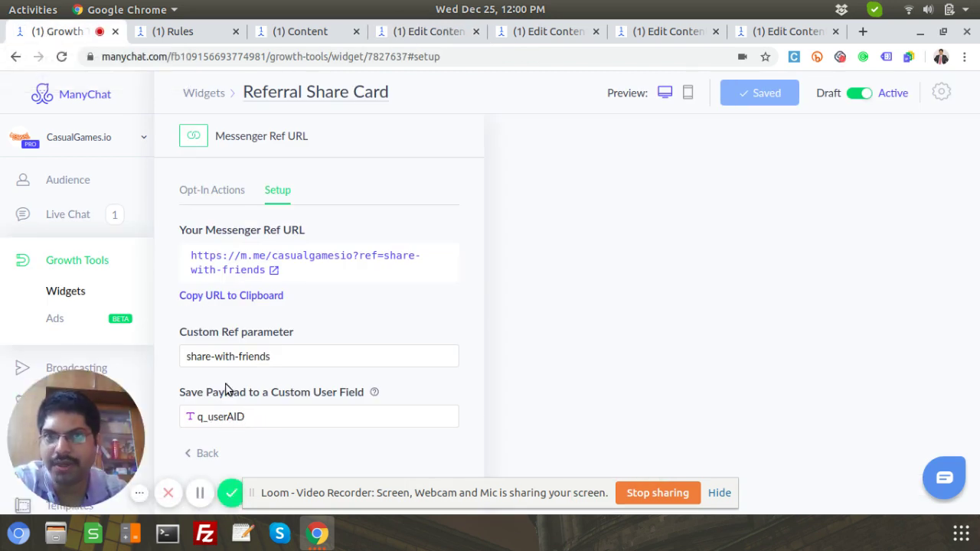
pyautogui.click(465, 34)
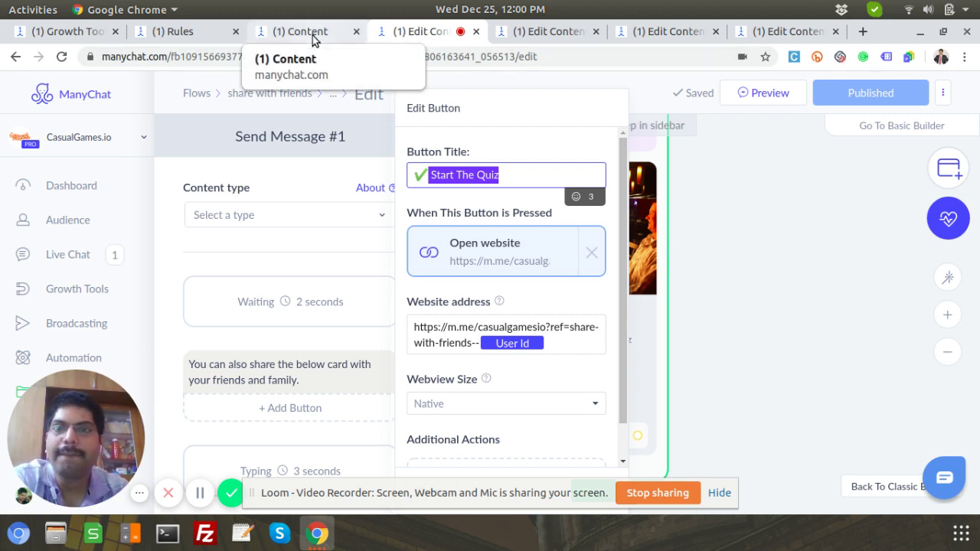
# - Open the automation rule "when q_userAid changes" to view its trigger, condition and action
pyautogui.click(184, 34)
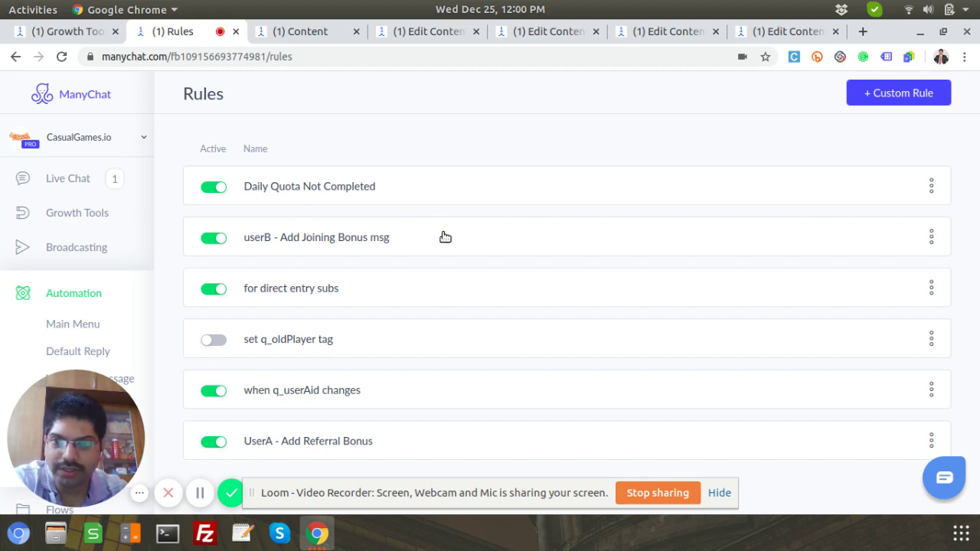
pyautogui.click(720, 494)
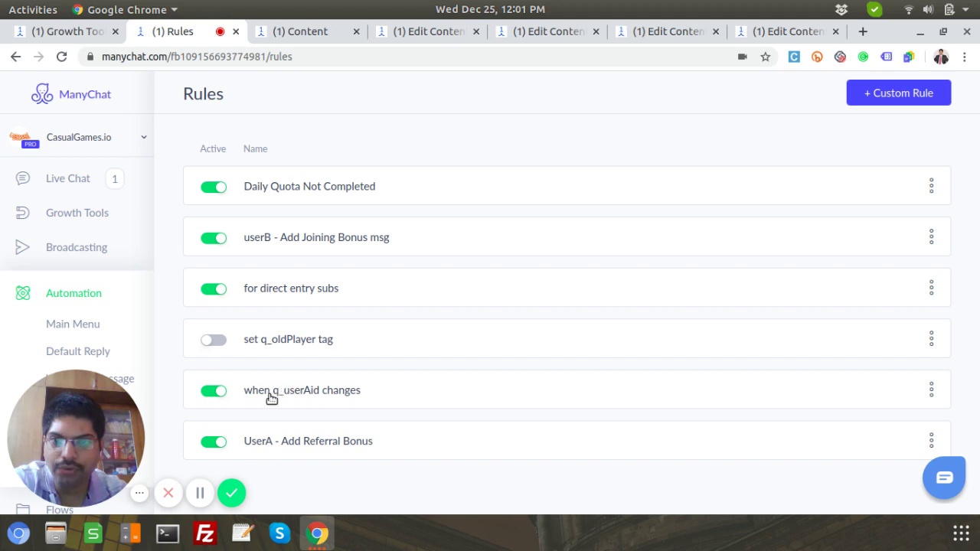
pyautogui.click(316, 399)
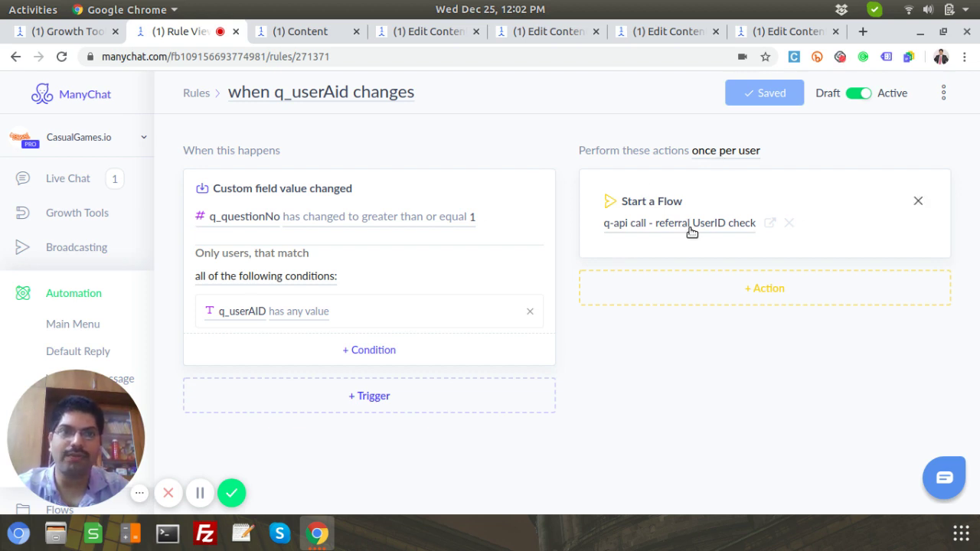
# - Switch to the flow started by the q_userAid rule and examine its q_OldPlayer condition and both branches
pyautogui.click(536, 31)
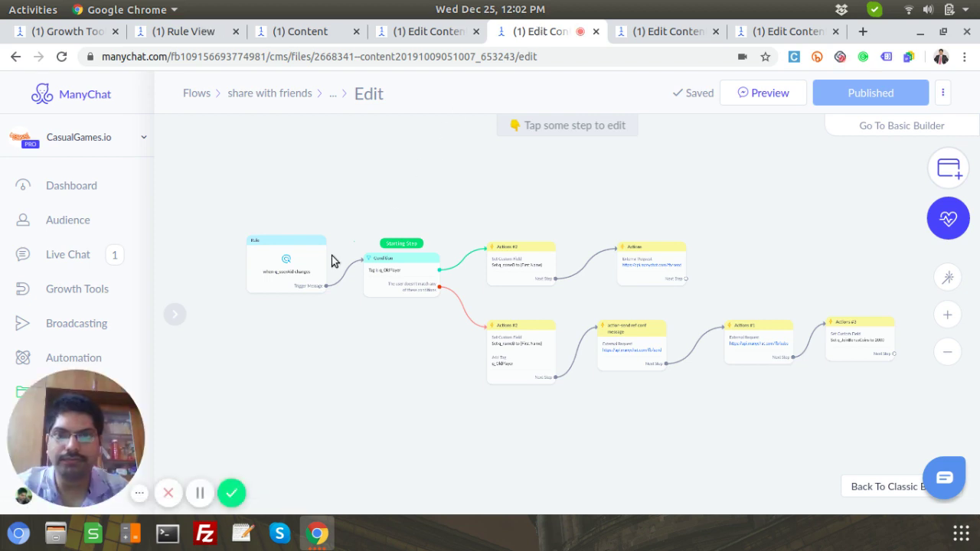
pyautogui.scroll(5, 411, 285)
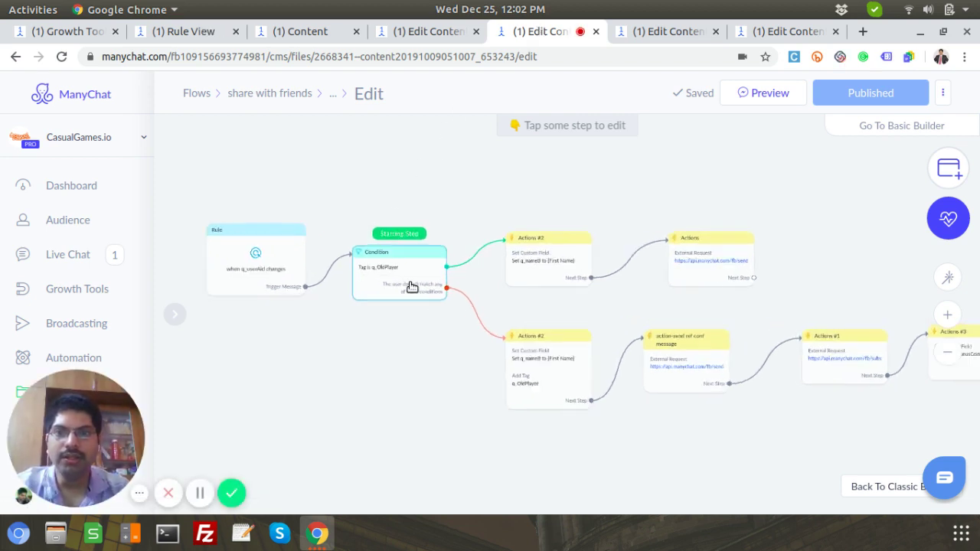
pyautogui.scroll(2, 411, 285)
pyautogui.scroll(2, 363, 268)
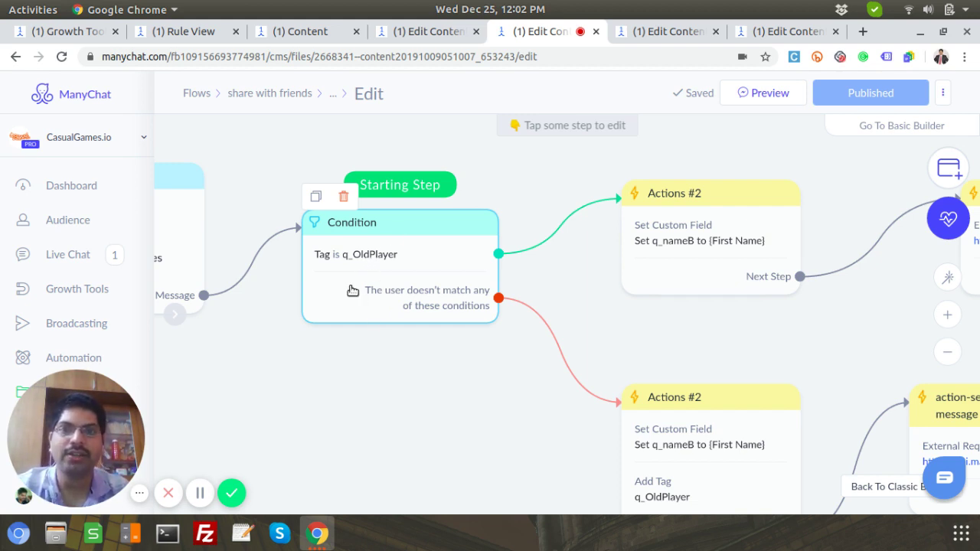
pyautogui.scroll(-5, 458, 383)
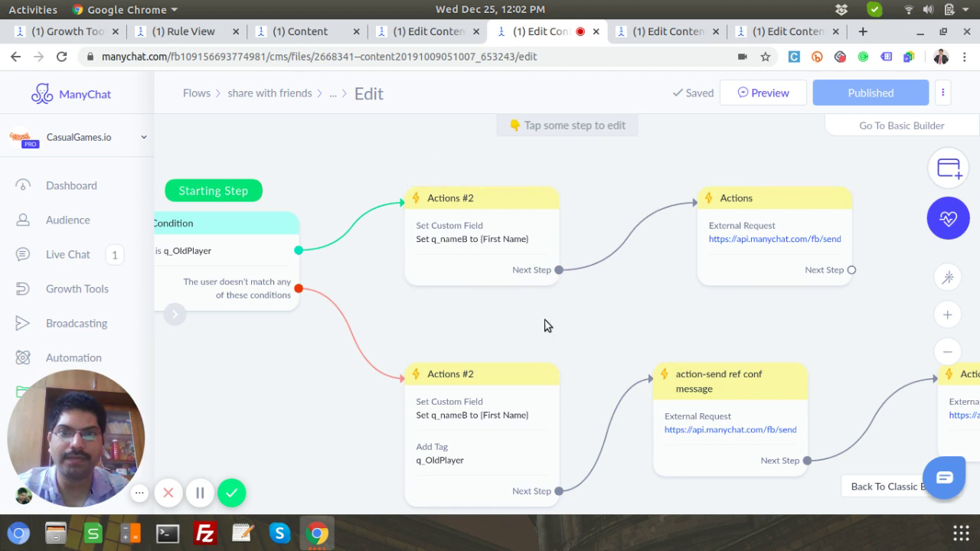
# - Follow the q_OldPlayer match branch past Actions #2 and open the Actions step containing the External Request
pyautogui.moveTo(545, 326); pyautogui.dragTo(598, 318)
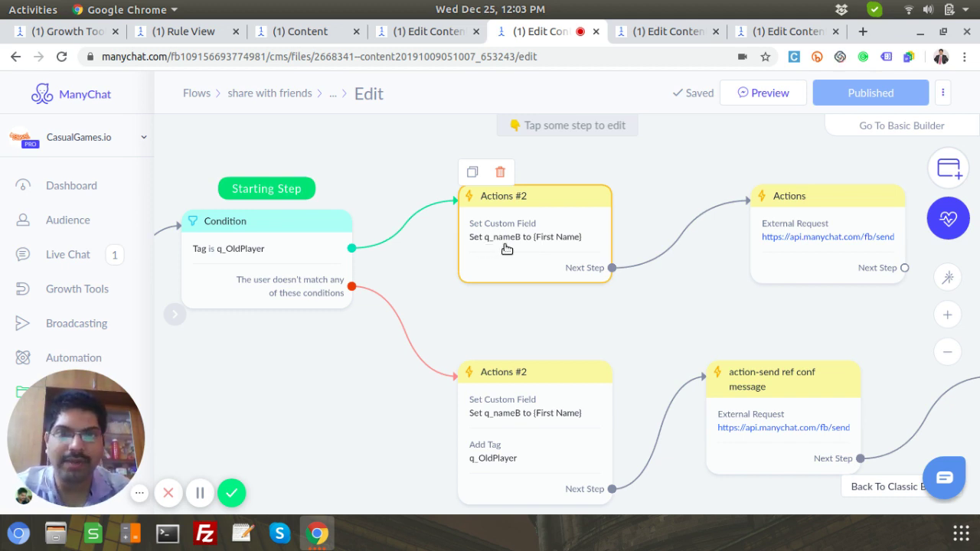
pyautogui.hscroll(2, 666, 272)
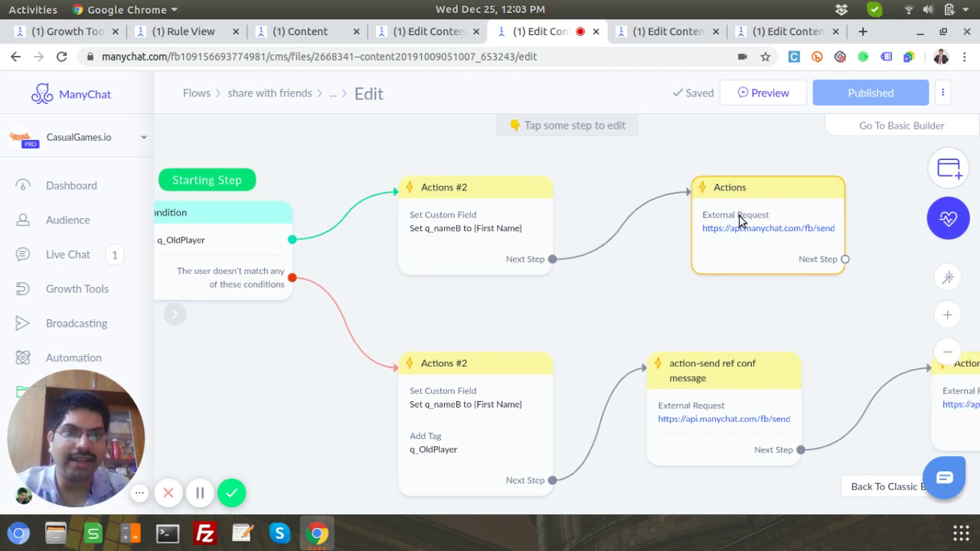
pyautogui.click(741, 258)
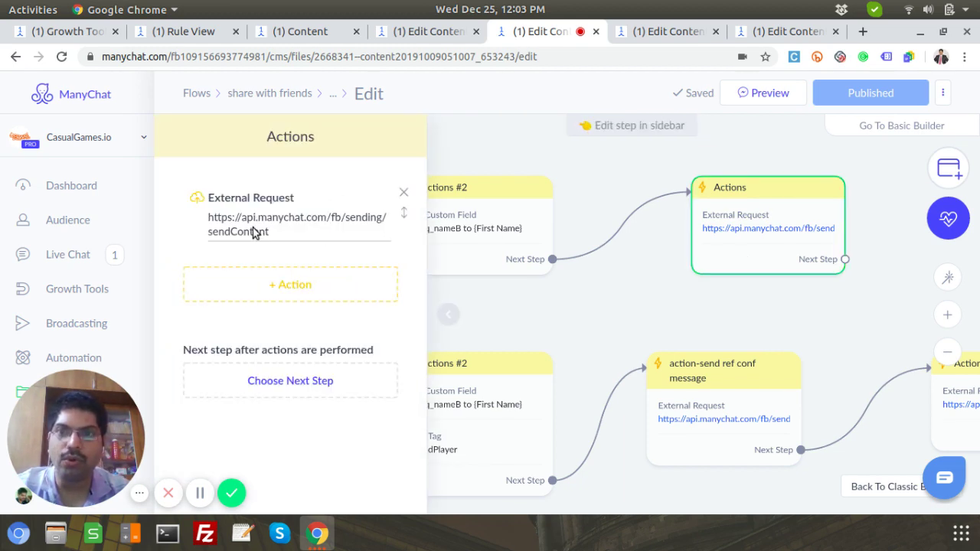
# - Read the body of the sendContent request in the q_OldPlayer match branch, then close the request and its Actions step without changes
pyautogui.click(255, 232)
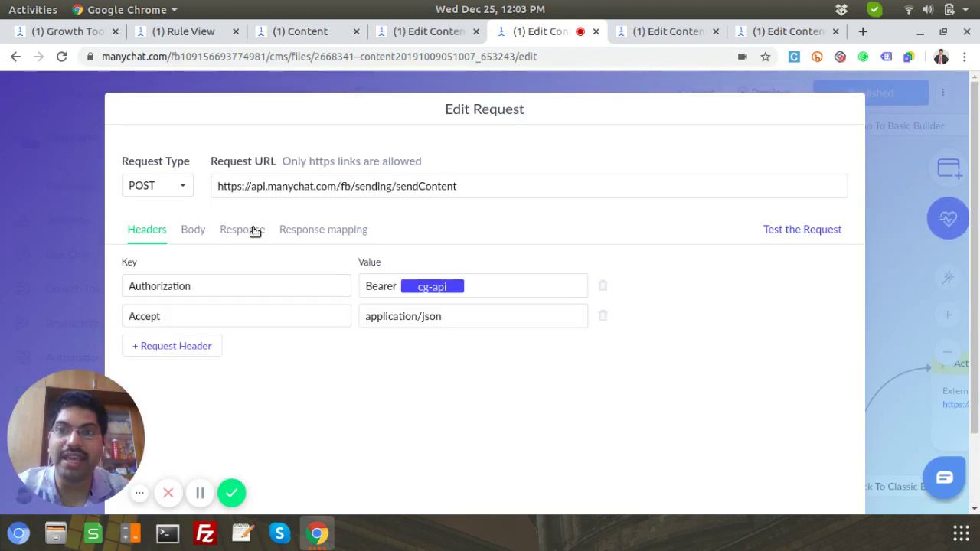
pyautogui.click(193, 230)
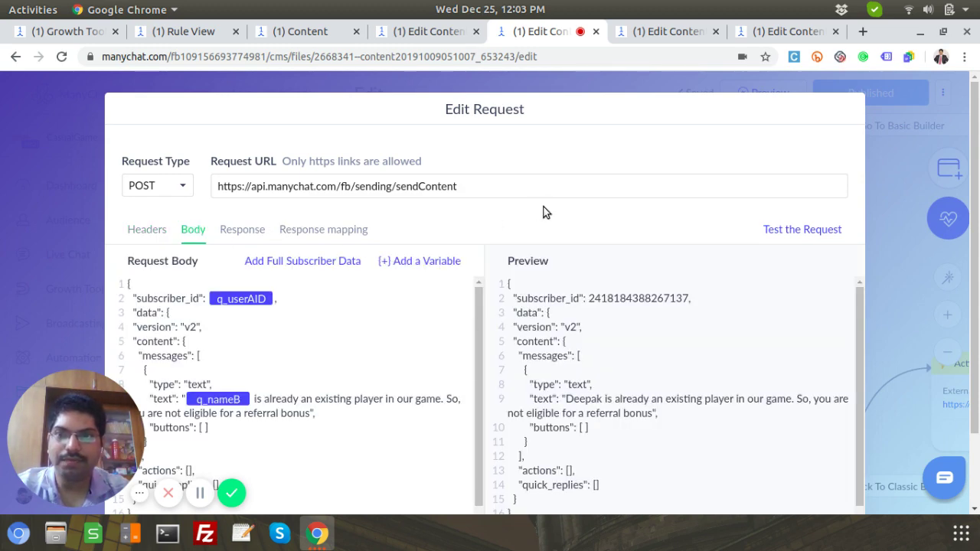
pyautogui.scroll(-2, 543, 212)
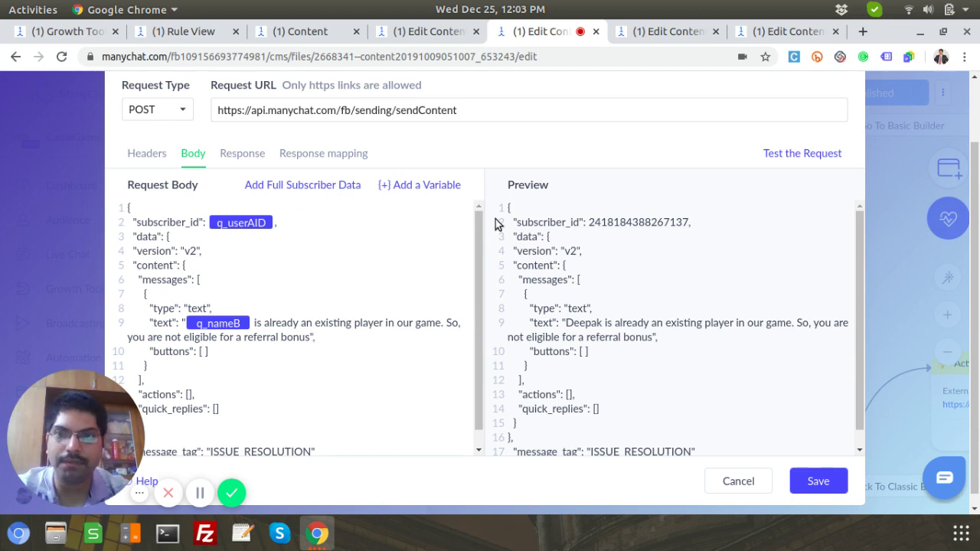
pyautogui.press('Escape')
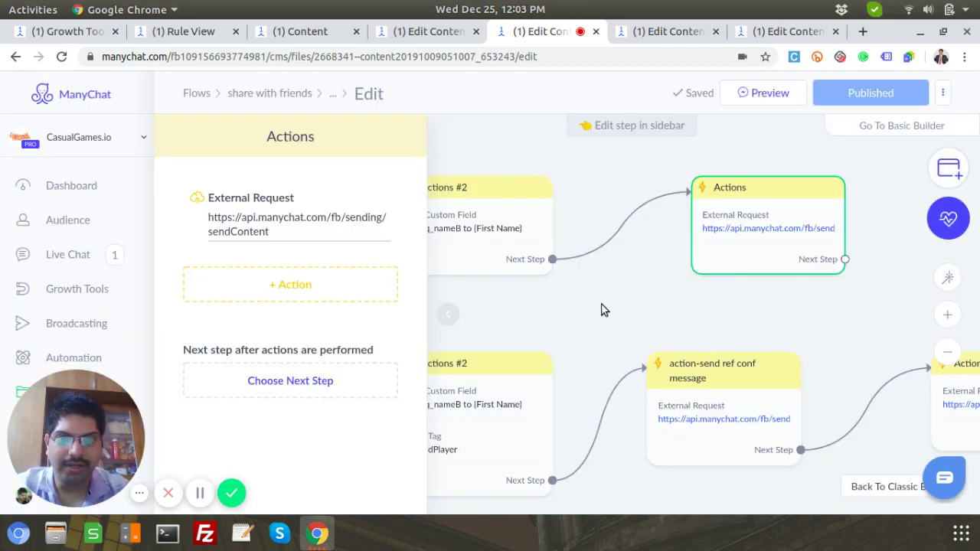
pyautogui.click(601, 309)
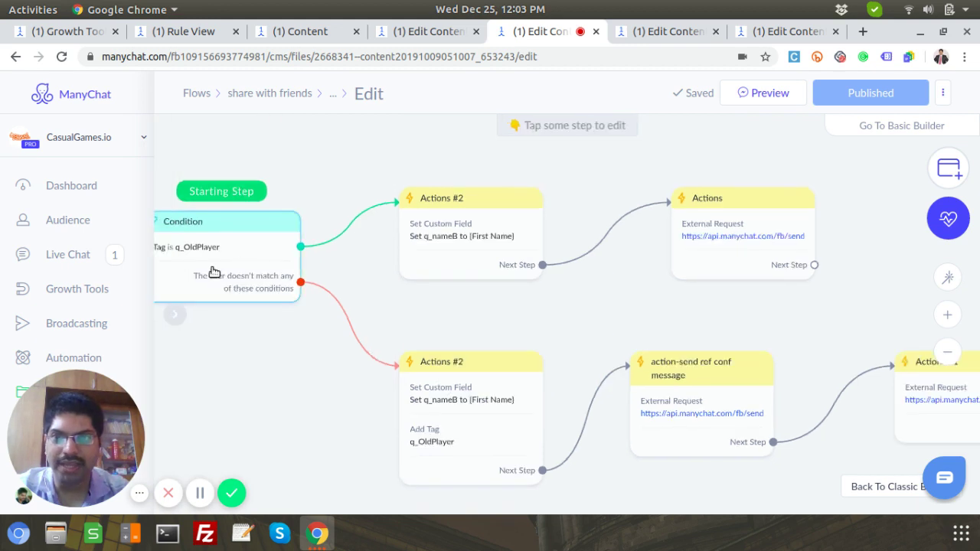
# - Examine the condition's no-match branch from Actions #2 to the action-send ref conf message step
pyautogui.scroll(-1, 273, 399)
pyautogui.scroll(-3, 264, 341)
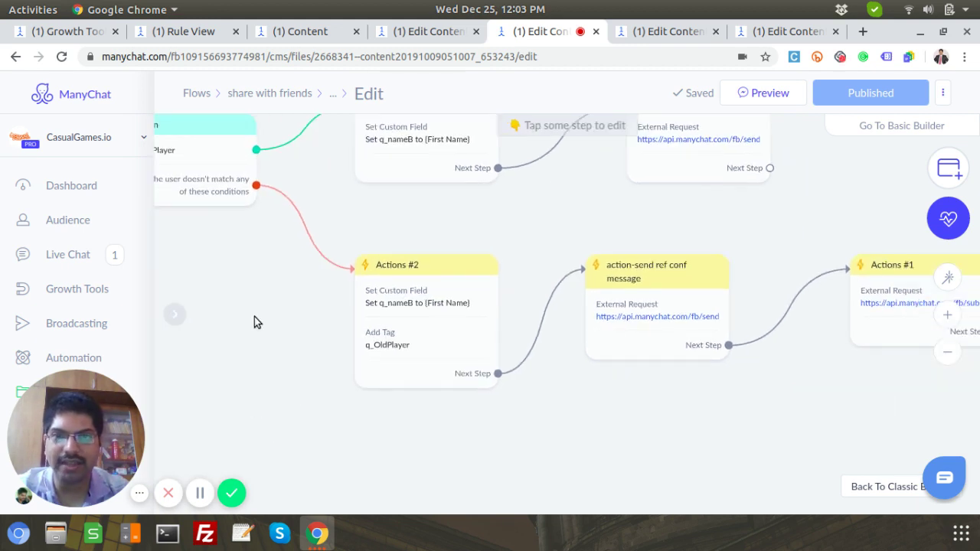
pyautogui.scroll(2, 431, 325)
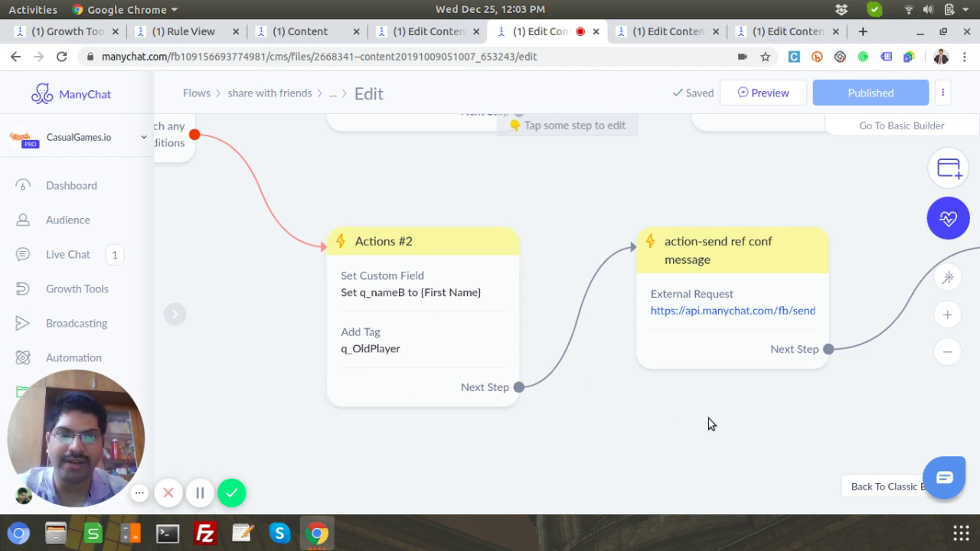
pyautogui.moveTo(711, 423); pyautogui.dragTo(615, 422)
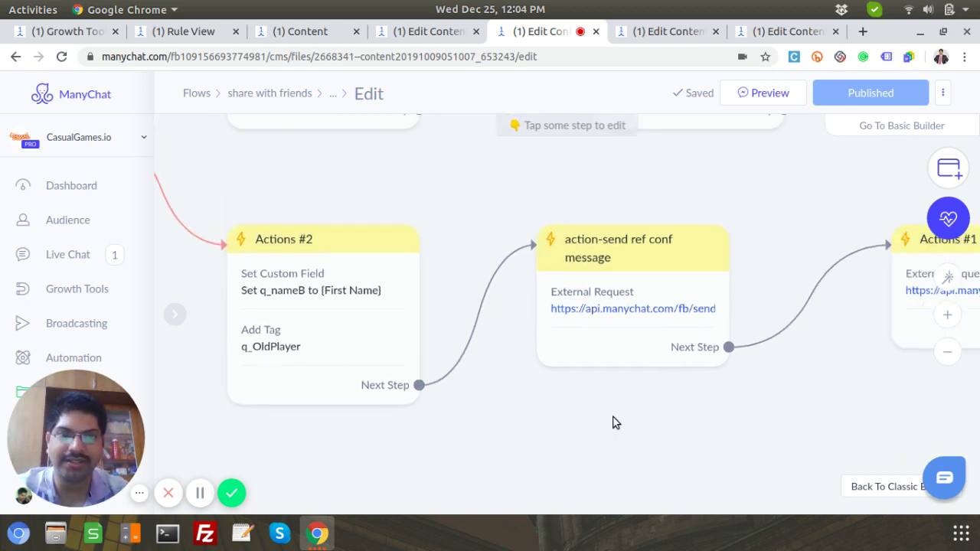
# - Open the action-send ref conf message step's External Request, read its body, and close it without saving
pyautogui.click(645, 334)
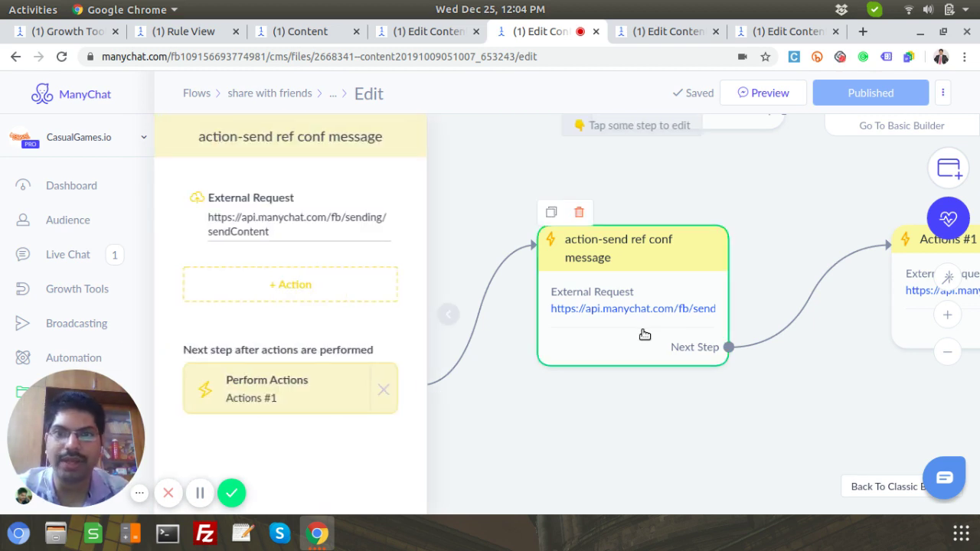
pyautogui.click(287, 229)
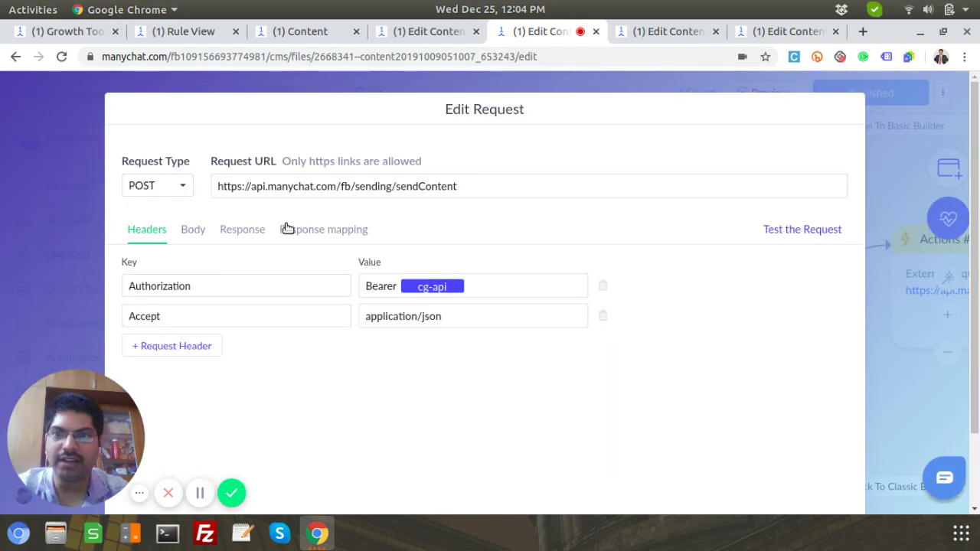
pyautogui.click(193, 230)
pyautogui.scroll(-2, 585, 191)
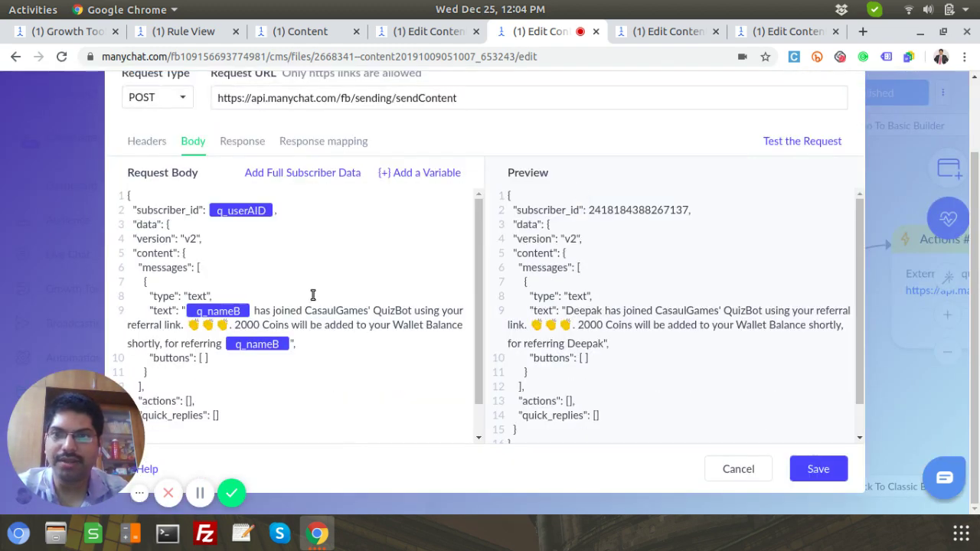
pyautogui.scroll(1, 295, 278)
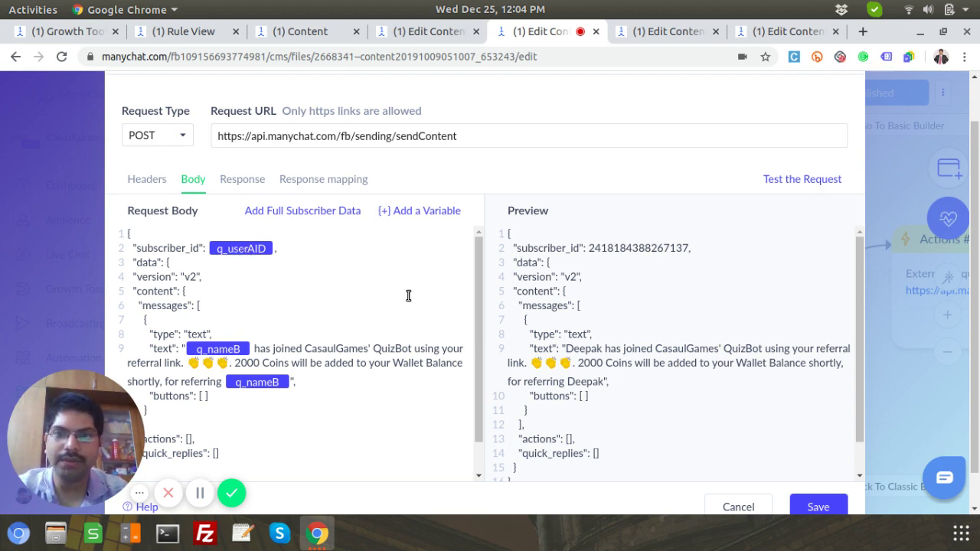
pyautogui.click(756, 506)
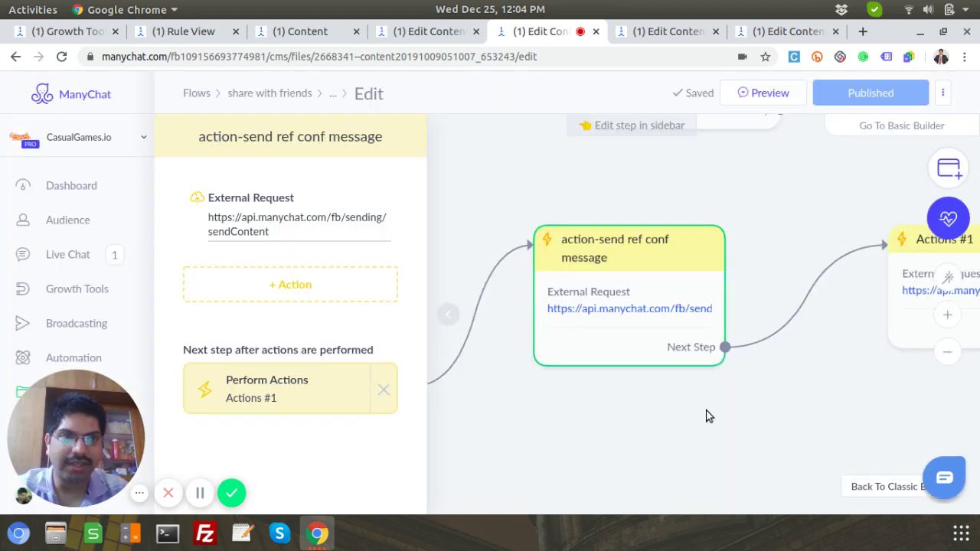
# - Open the External Request of Actions #1 and examine its addTag request URL
pyautogui.hscroll(3, 579, 416)
pyautogui.hscroll(2, 696, 337)
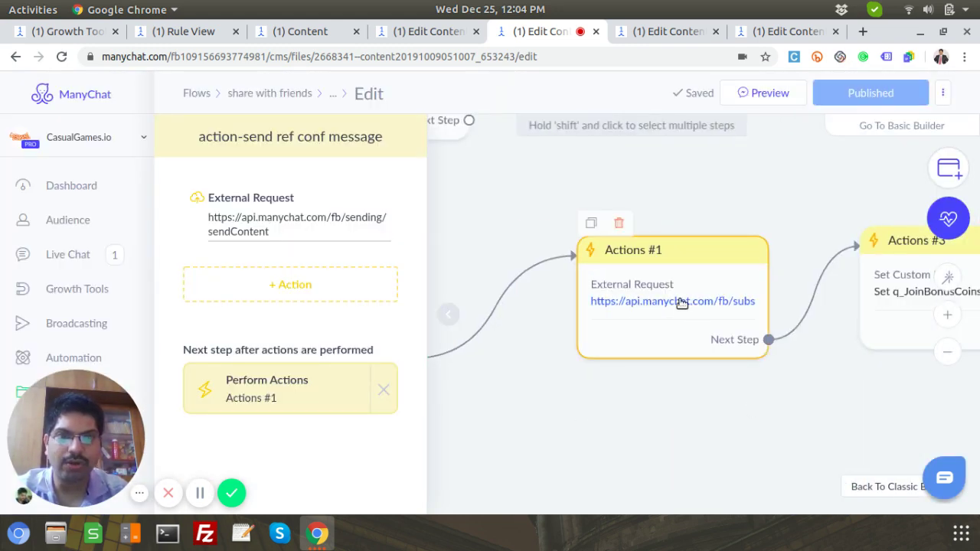
pyautogui.click(682, 303)
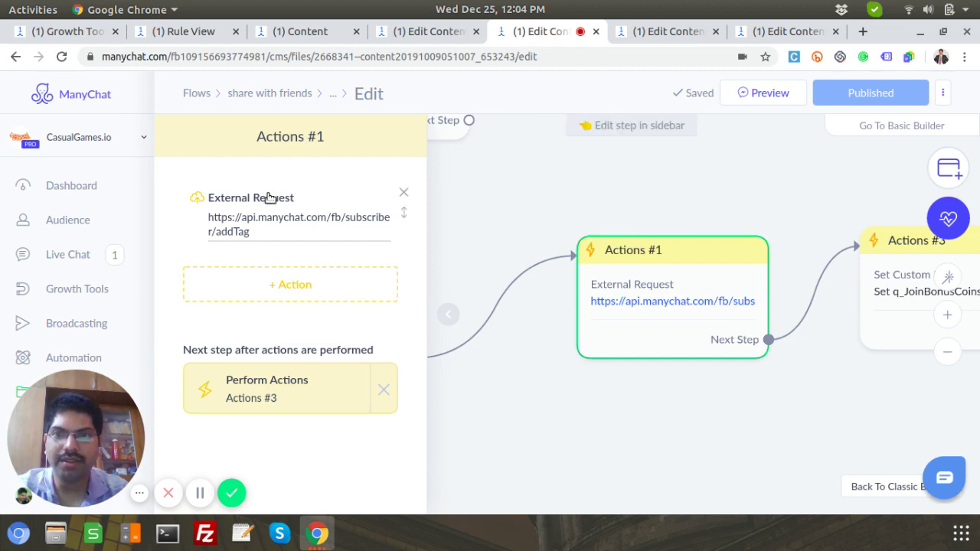
pyautogui.click(265, 217)
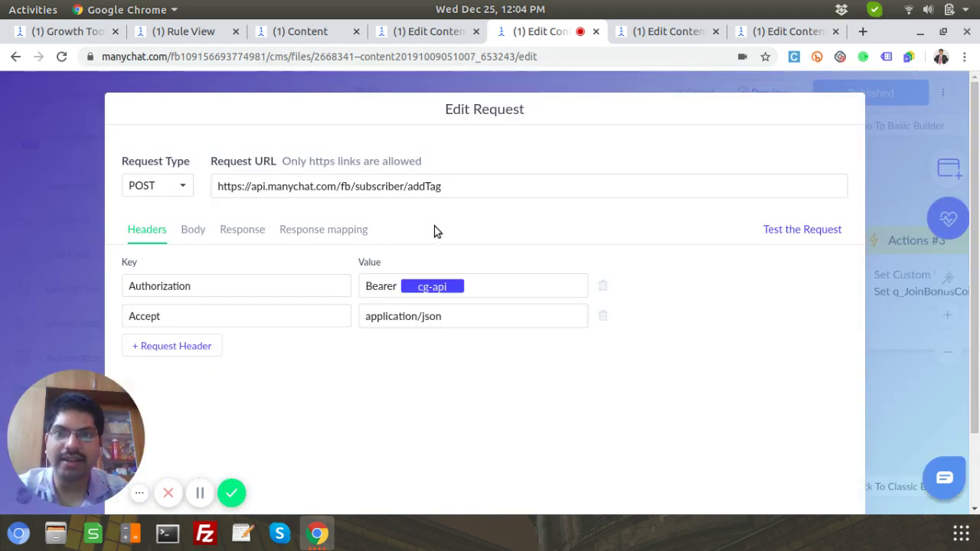
pyautogui.doubleClick(419, 186)
pyautogui.click(283, 203)
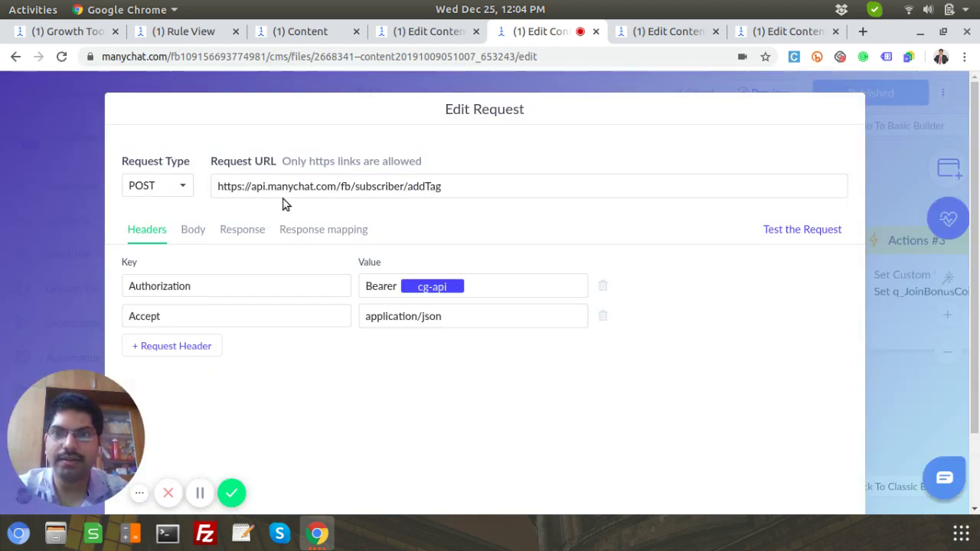
# - Examine the subscriber_id and tag_id in the addTag request body, then close the request without saving
pyautogui.click(198, 229)
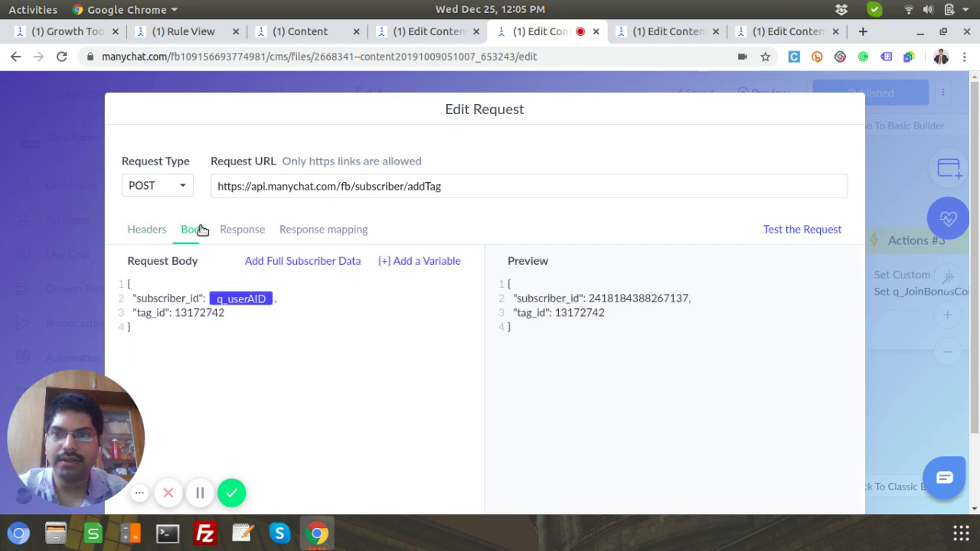
pyautogui.doubleClick(197, 315)
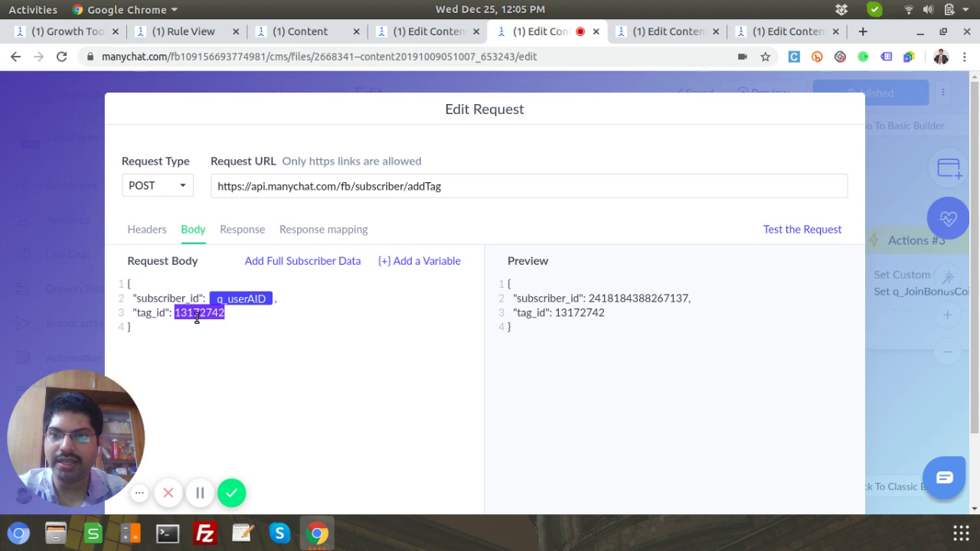
pyautogui.click(248, 319)
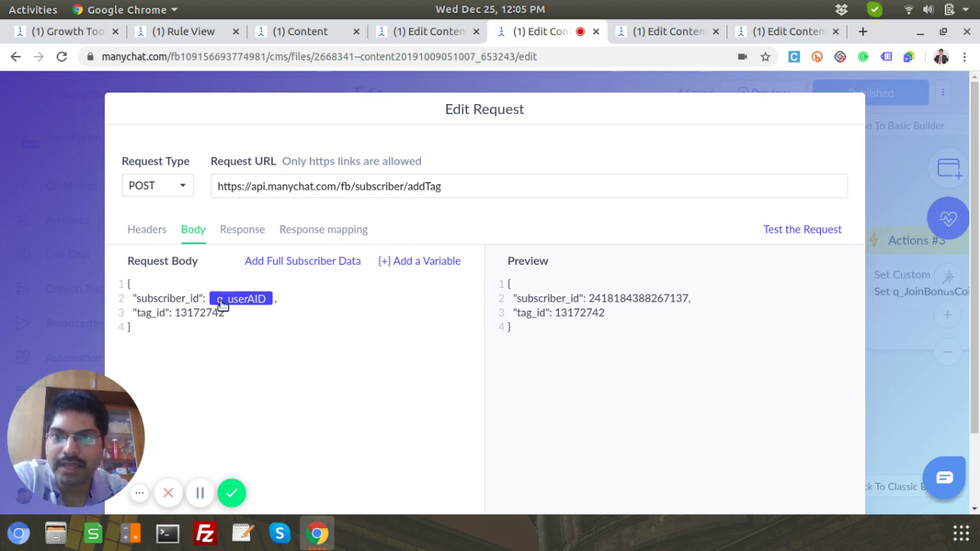
pyautogui.doubleClick(193, 312)
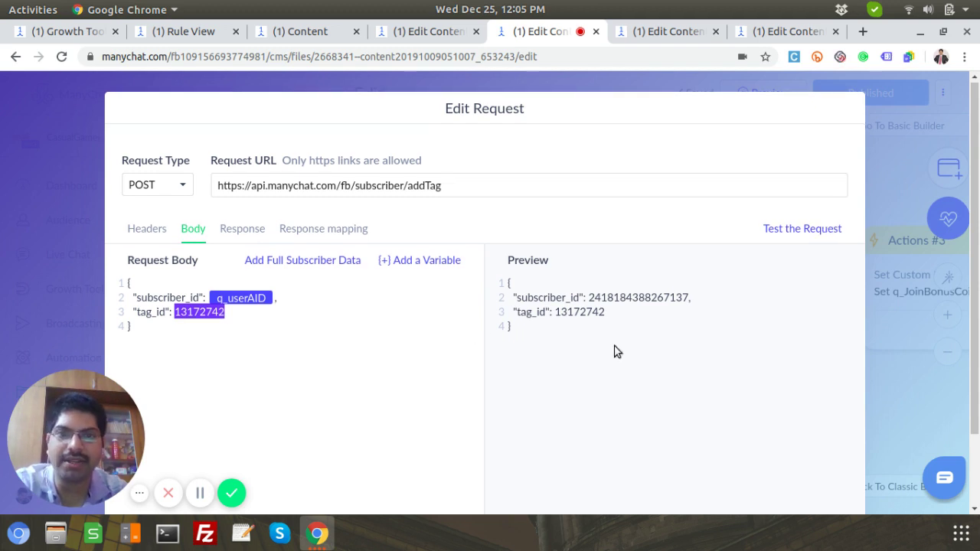
pyautogui.scroll(-2, 617, 351)
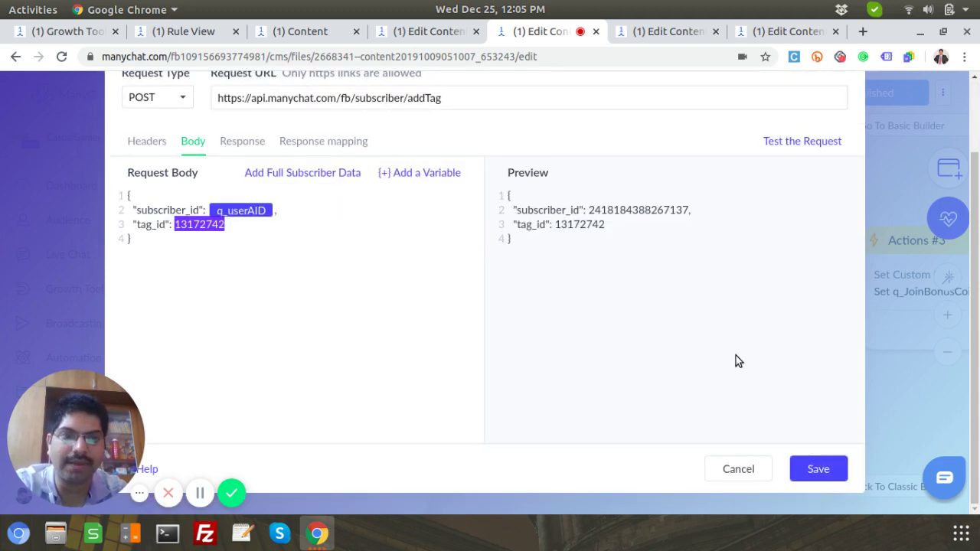
pyautogui.click(750, 469)
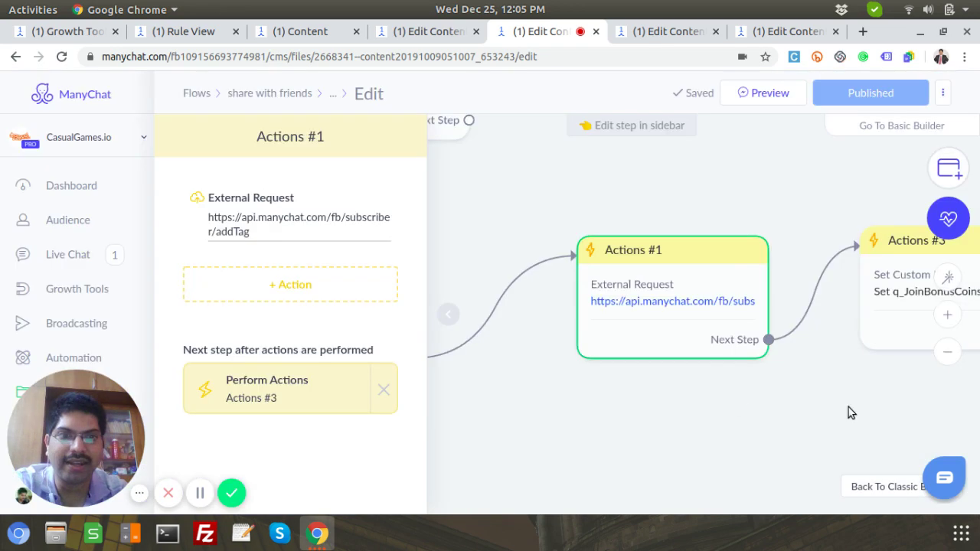
# - Inspect the Set Custom Field action for q_JoinBonusCoins in Actions #3, then close the step
pyautogui.hscroll(3, 690, 405)
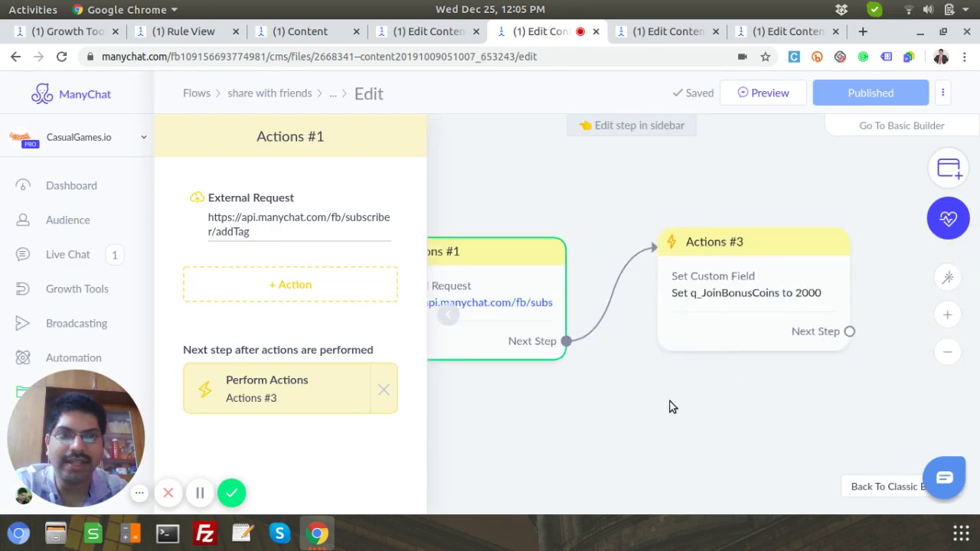
pyautogui.click(748, 301)
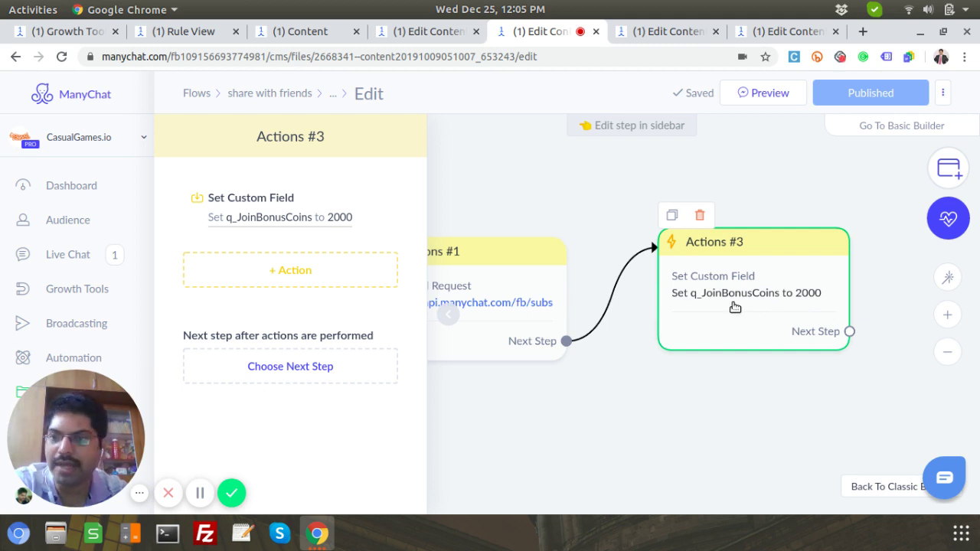
pyautogui.scroll(-1, 623, 419)
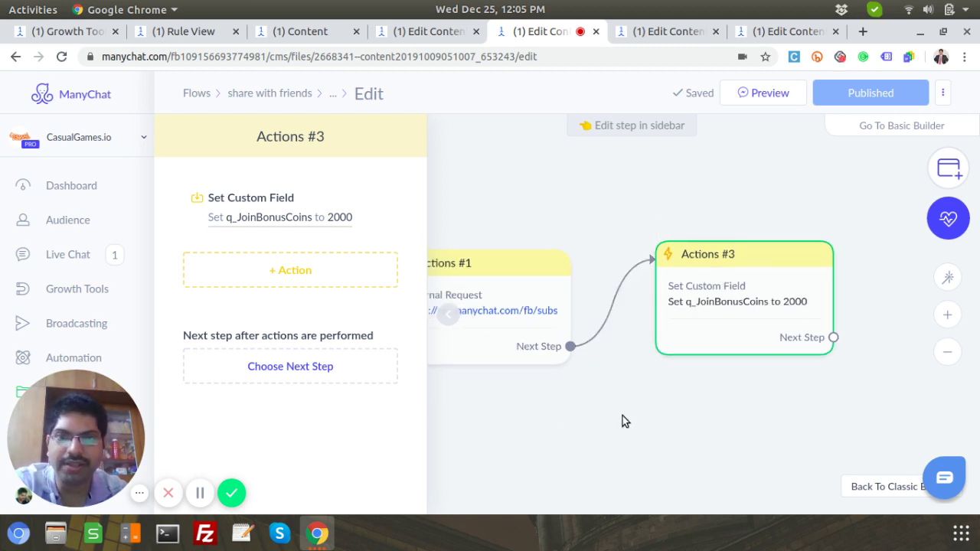
pyautogui.click(565, 422)
# - Review the no-match branch from action-send ref conf message through Actions #1 to Actions #3
pyautogui.moveTo(401, 443); pyautogui.dragTo(624, 394)
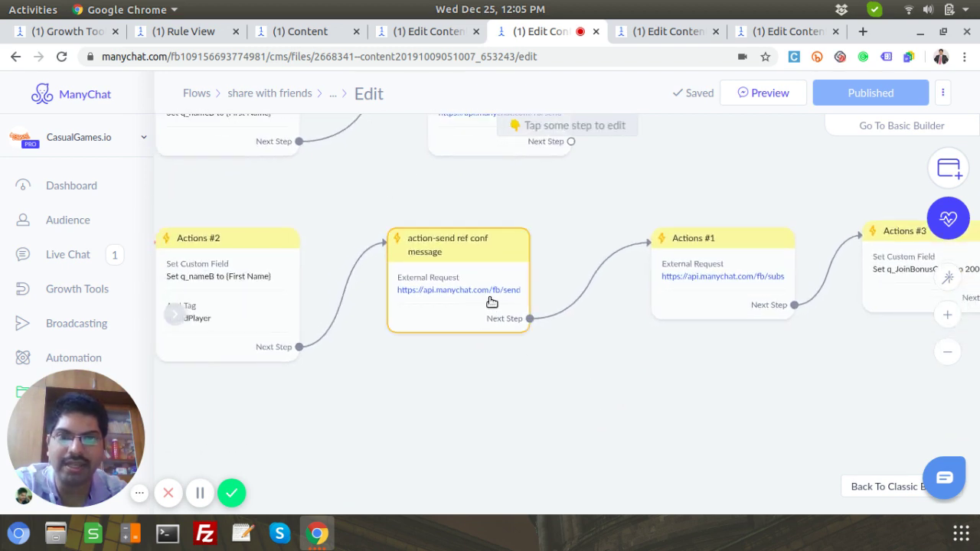
pyautogui.moveTo(485, 300)
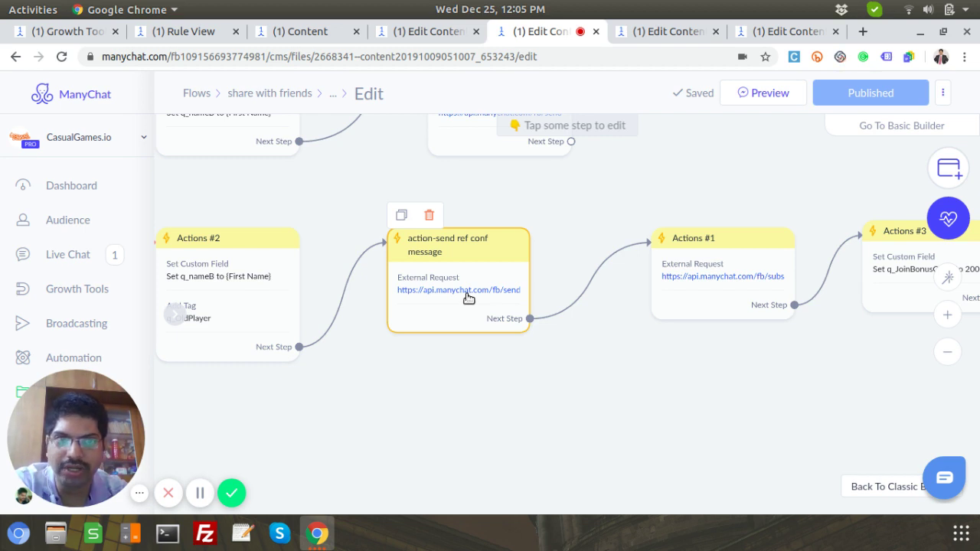
pyautogui.moveTo(699, 302)
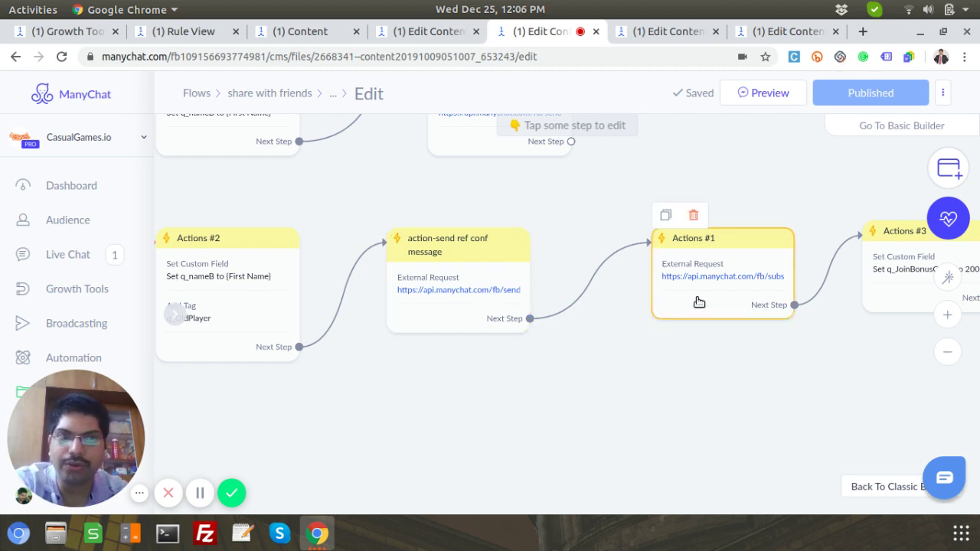
pyautogui.hscroll(3, 788, 389)
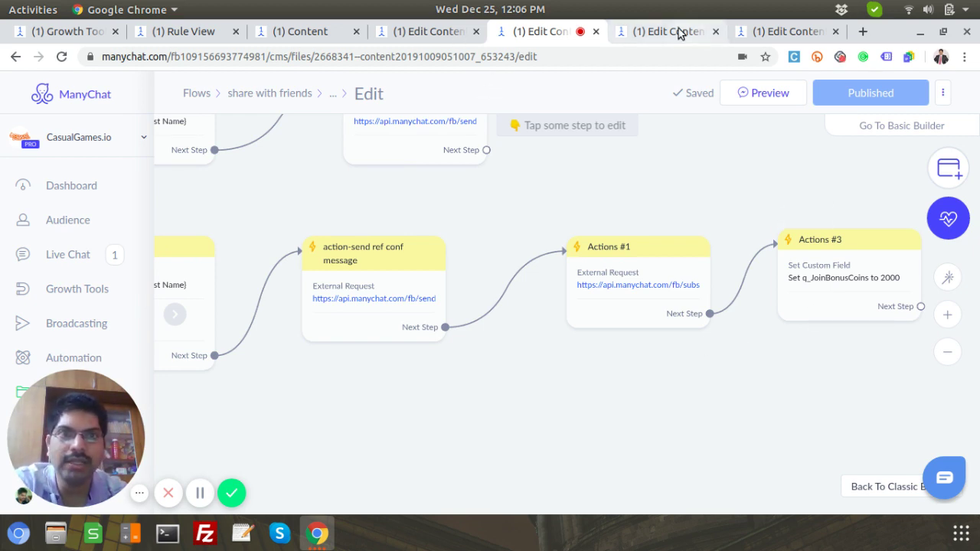
pyautogui.moveTo(648, 295)
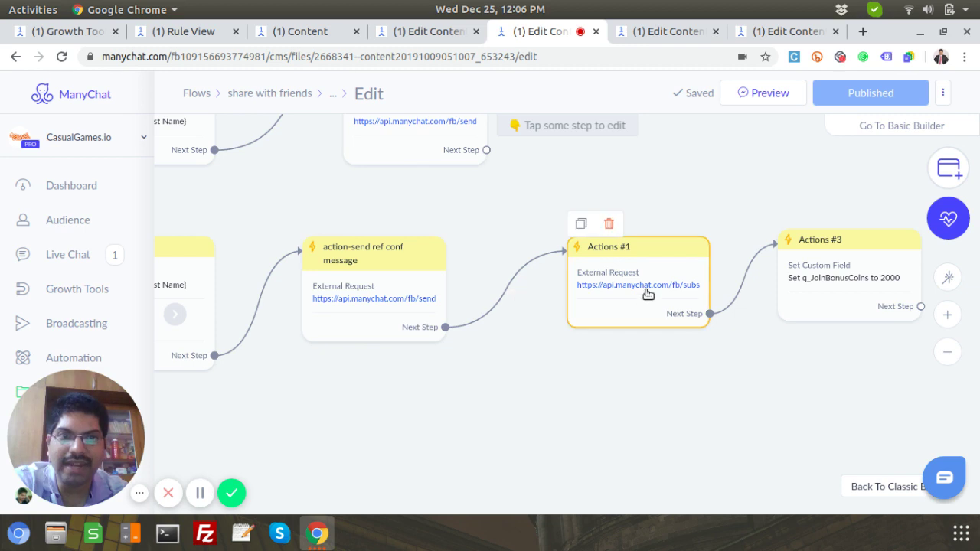
# - Return to the automation rules list and open the rule "UserA - Add Referral Bonus" to view its trigger and action
pyautogui.click(195, 32)
pyautogui.click(193, 93)
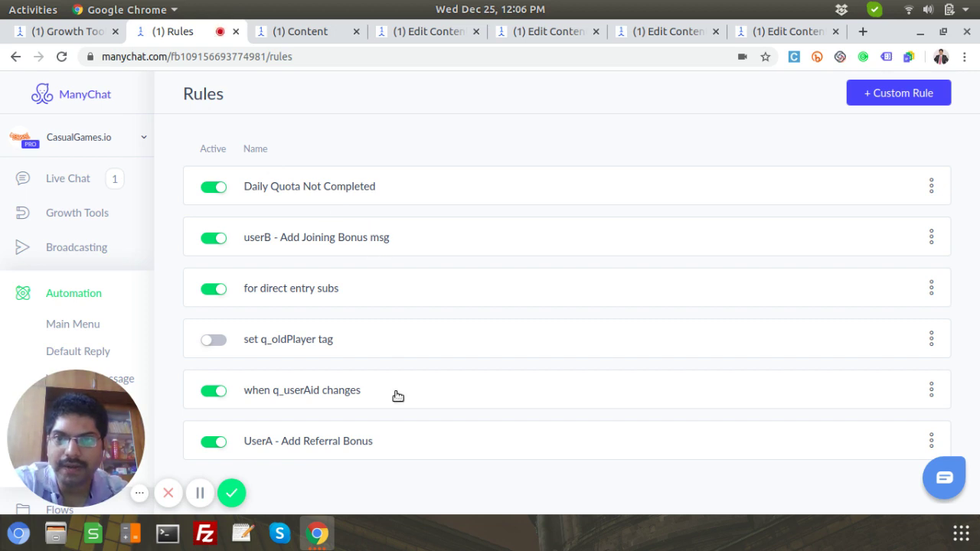
pyautogui.click(324, 394)
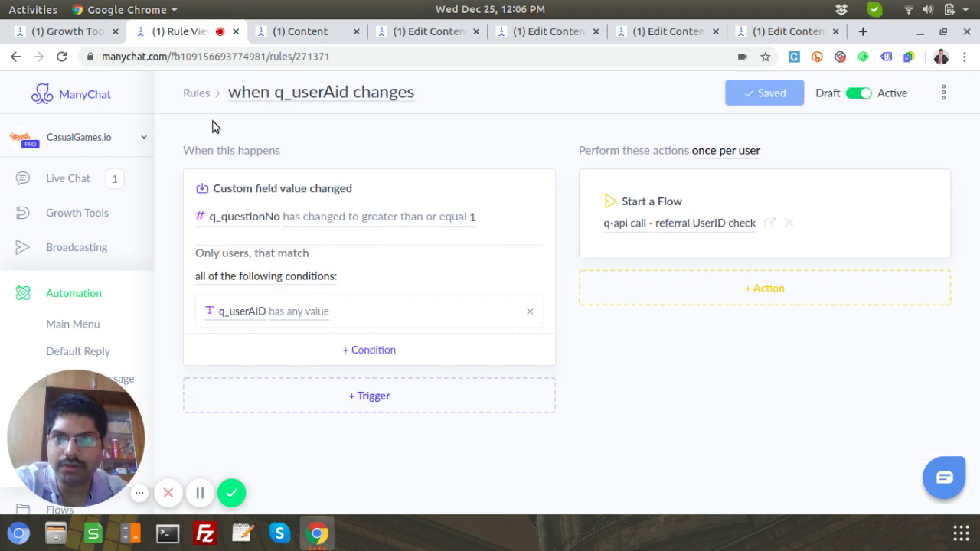
pyautogui.click(194, 93)
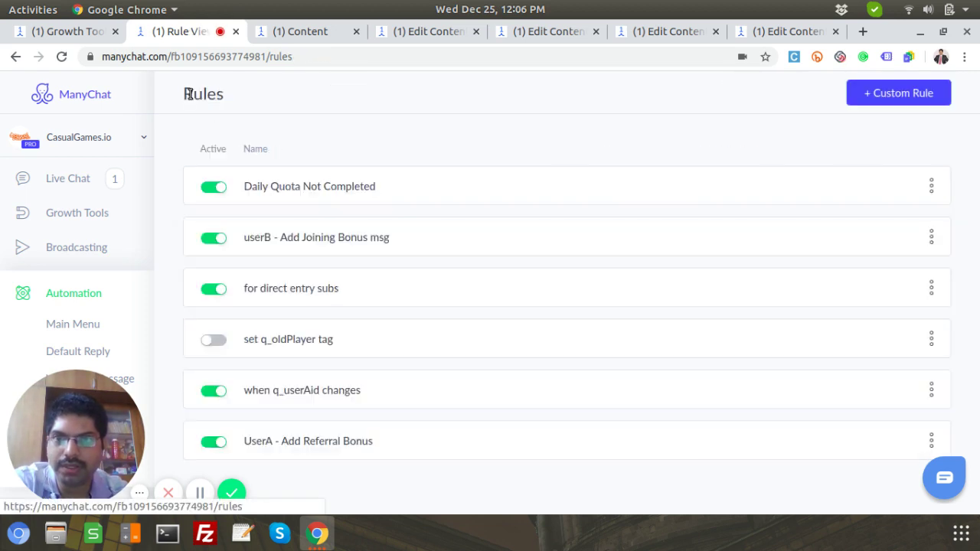
pyautogui.click(420, 438)
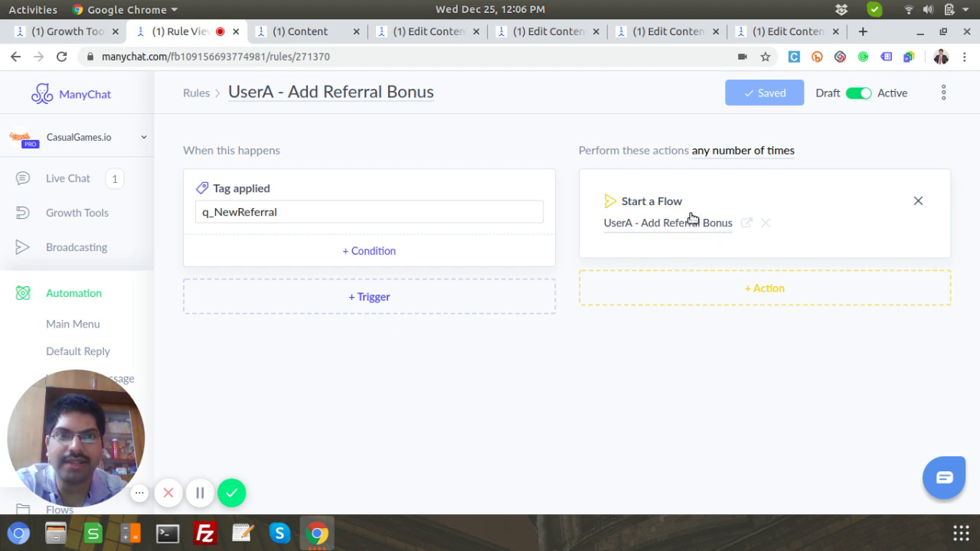
# - Open the flow started by the "UserA - Add Referral Bonus" rule and examine its trigger and the q_referralCoins and q_No.ofReferrals actions
pyautogui.click(570, 32)
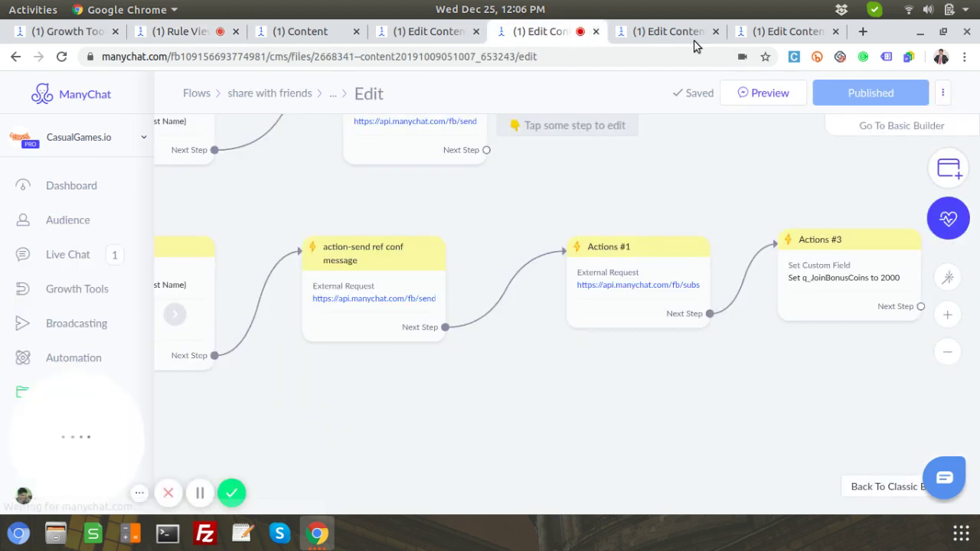
pyautogui.click(653, 33)
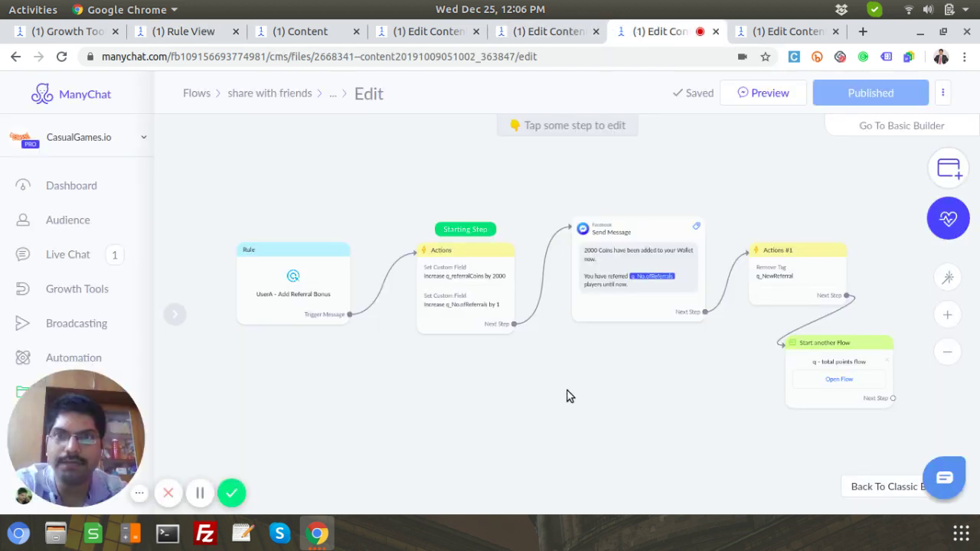
pyautogui.scroll(3, 490, 308)
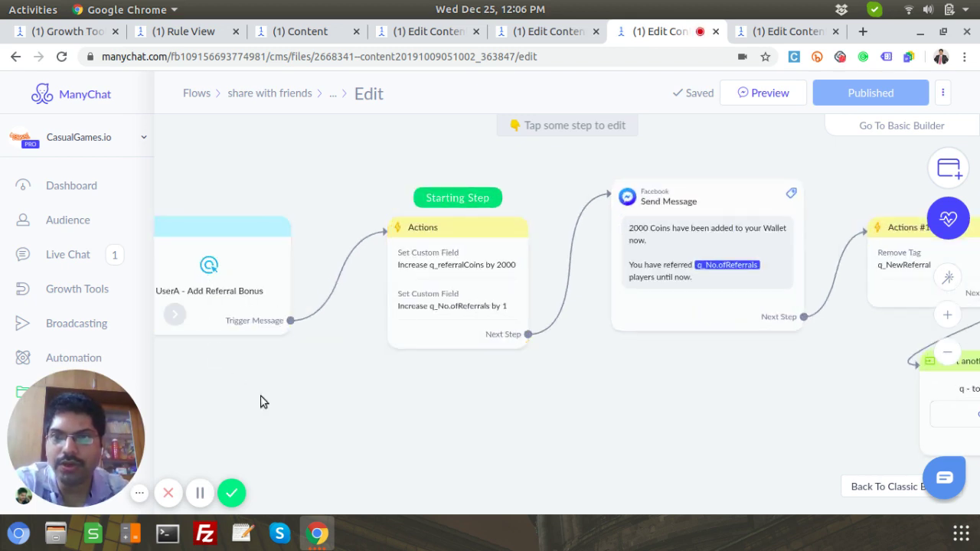
pyautogui.moveTo(261, 400); pyautogui.dragTo(323, 394)
pyautogui.click(246, 293)
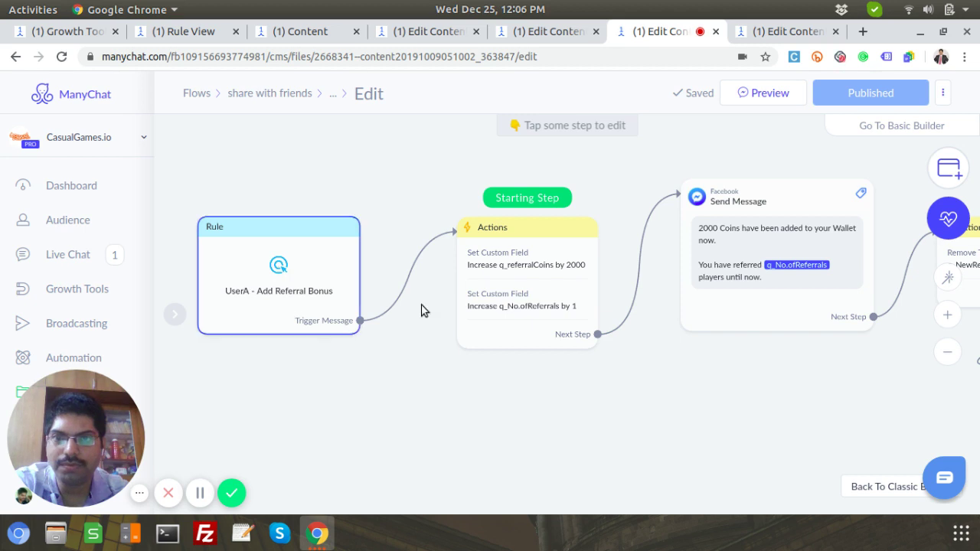
pyautogui.moveTo(641, 393); pyautogui.dragTo(526, 360)
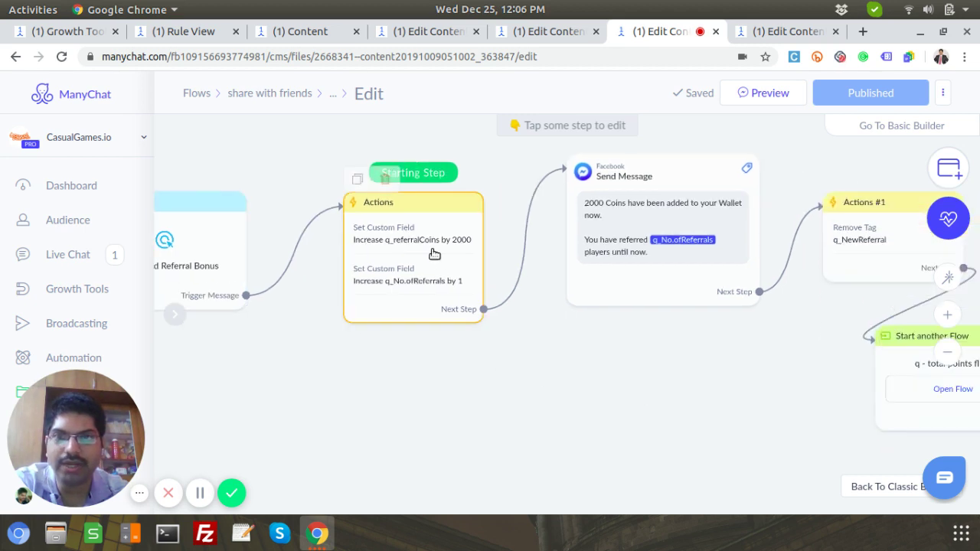
pyautogui.scroll(2, 435, 253)
pyautogui.moveTo(345, 234)
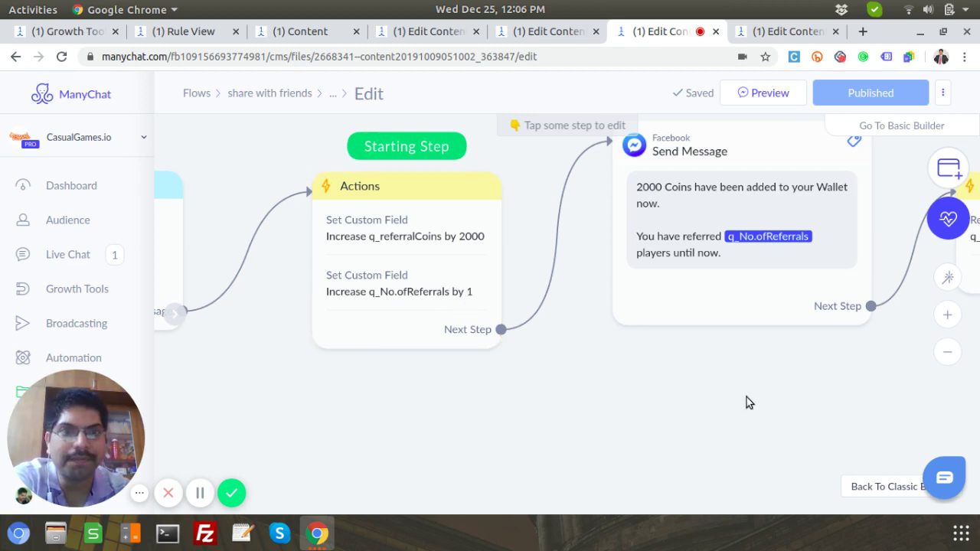
# - Examine the referral bonus Send Message step and how its q_No.ofReferrals variable relates to the preceding custom field actions
pyautogui.moveTo(746, 401); pyautogui.dragTo(550, 368)
pyautogui.scroll(-2, 551, 370)
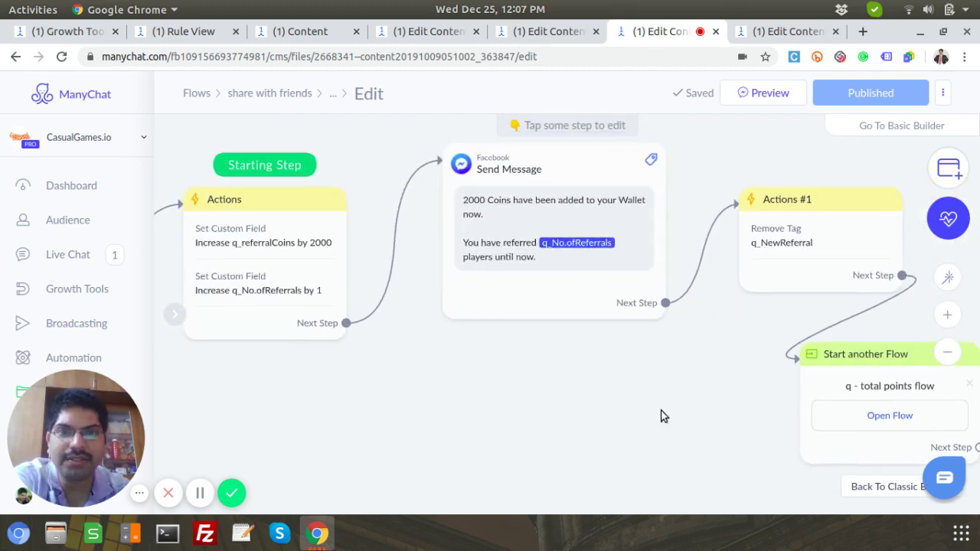
pyautogui.moveTo(548, 208)
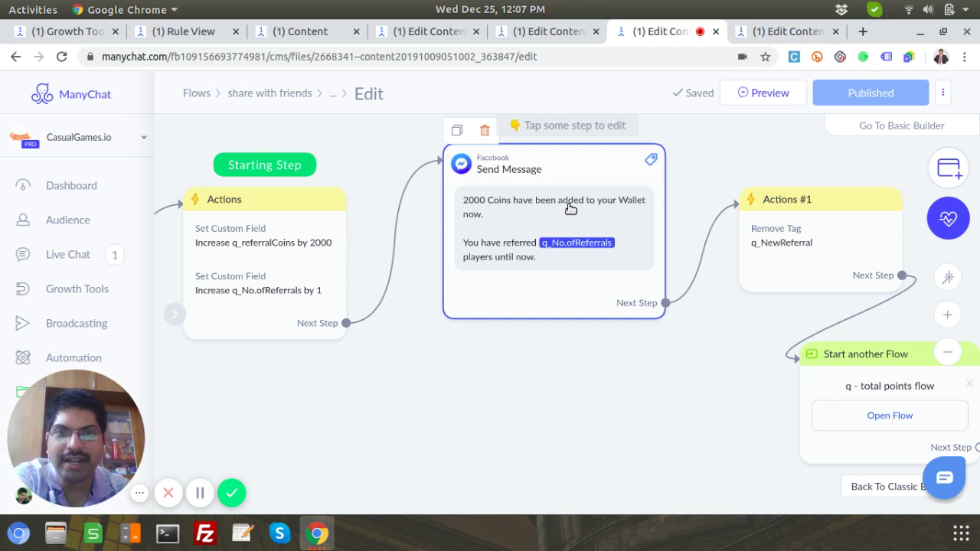
pyautogui.moveTo(249, 295)
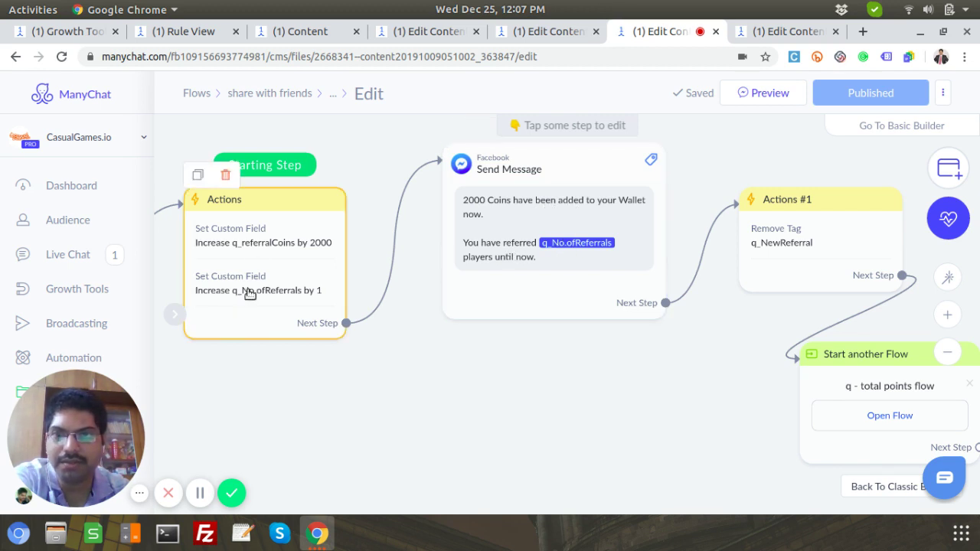
pyautogui.moveTo(580, 255)
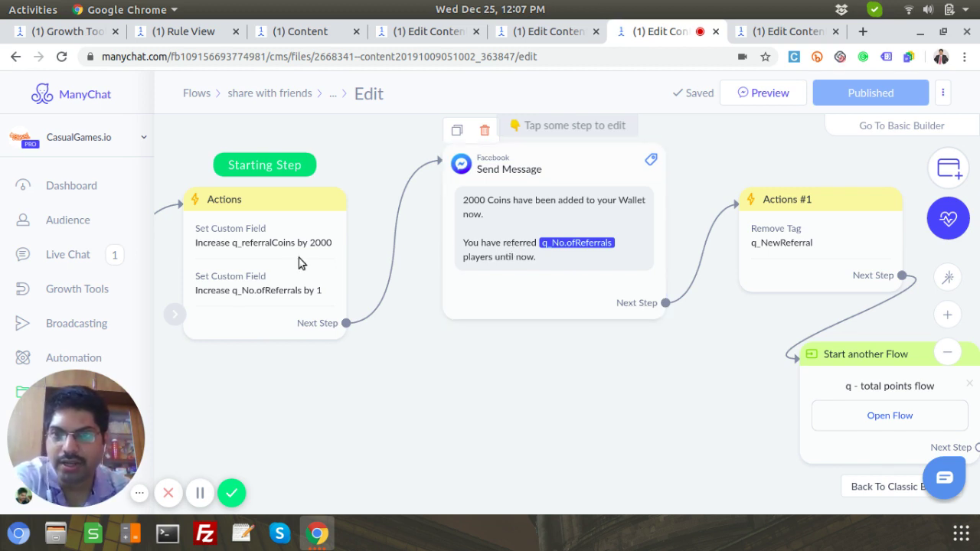
pyautogui.moveTo(490, 256)
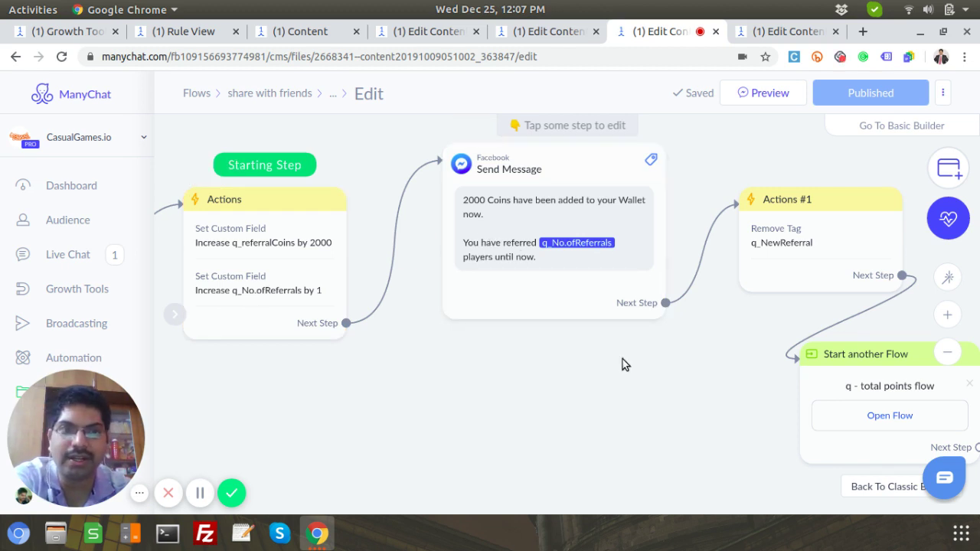
# - Review the q_NewReferral tag removal in Actions #1 and the link to q - total points flow, then view the referral bonus flow from its trigger
pyautogui.moveTo(800, 242)
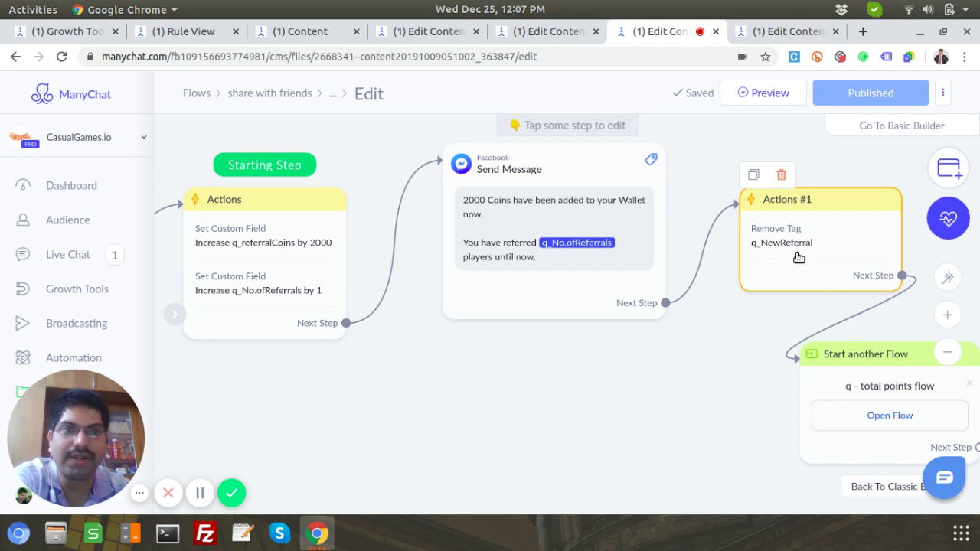
pyautogui.scroll(-2, 804, 260)
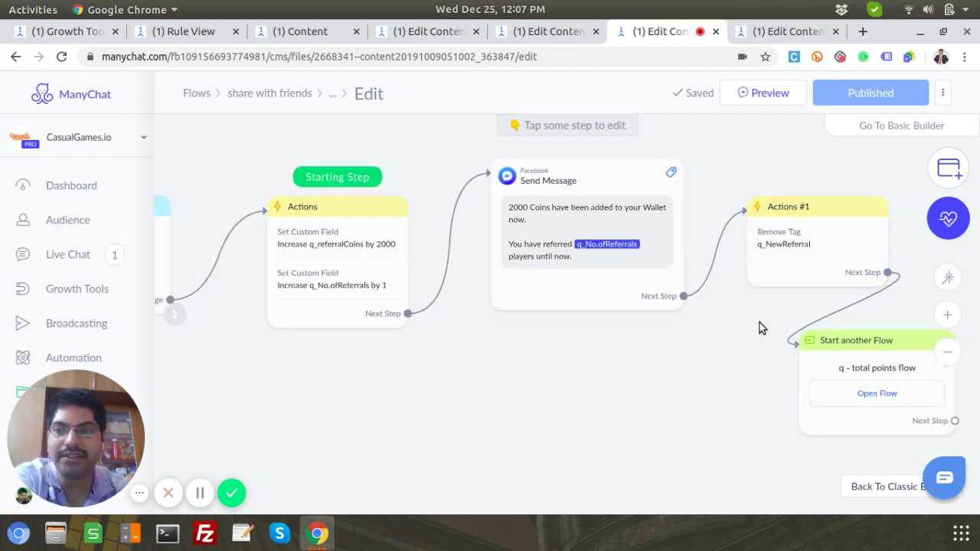
pyautogui.moveTo(760, 328); pyautogui.dragTo(644, 281)
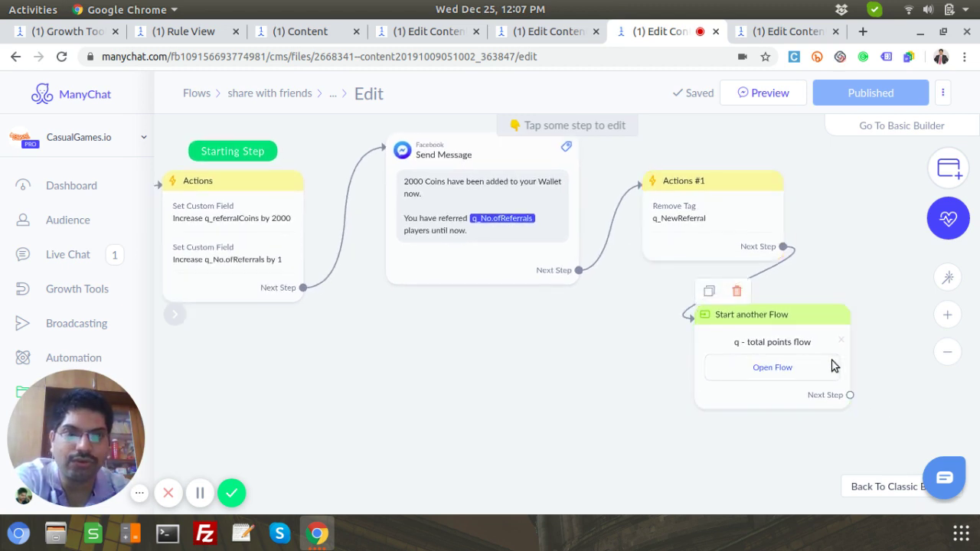
pyautogui.scroll(-1, 498, 338)
pyautogui.scroll(-1, 498, 344)
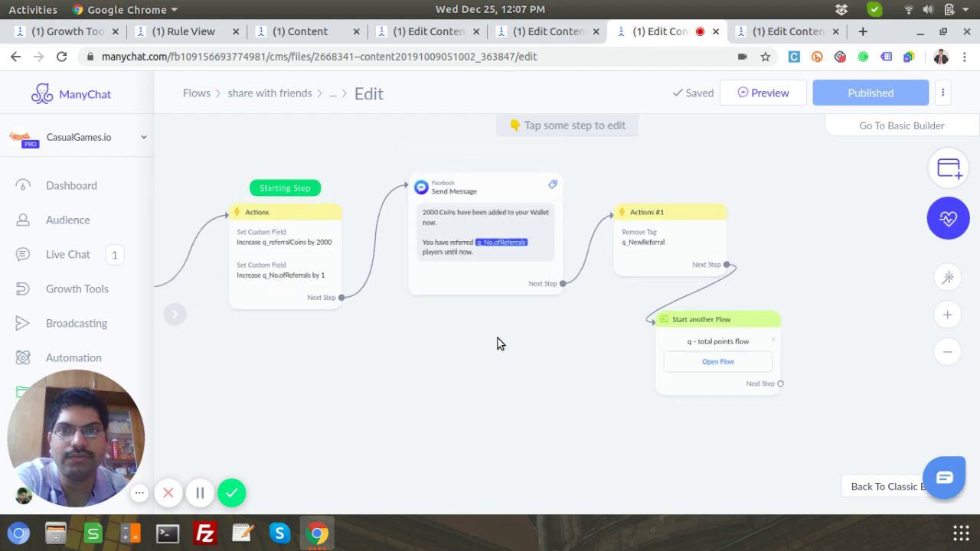
pyautogui.hscroll(-3, 604, 380)
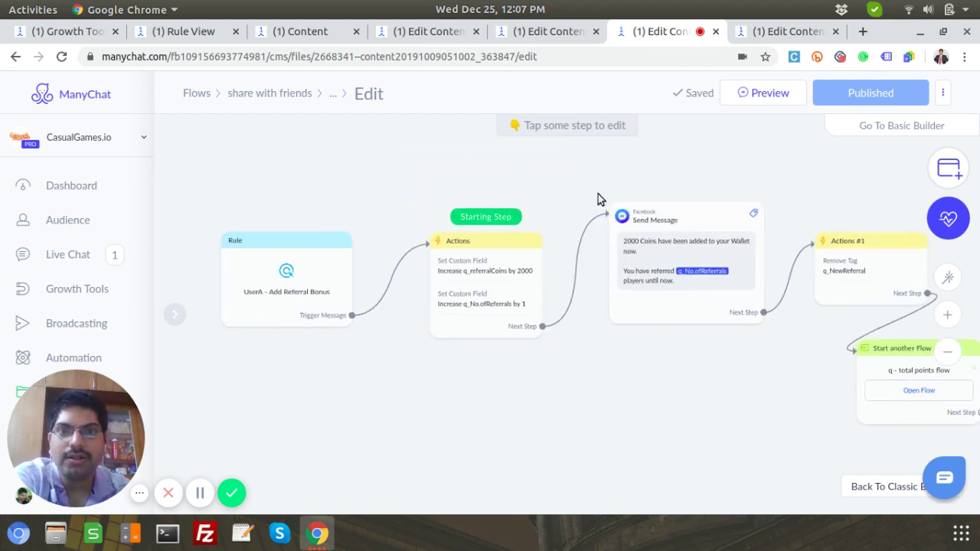
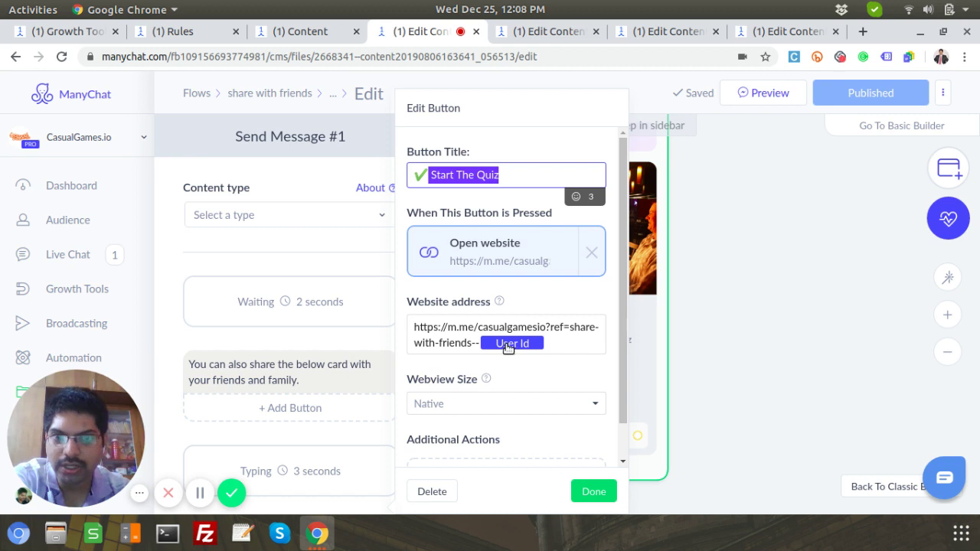
# - Check the Referral Share Card growth tool's setup, then open the rule "when q_userAid changes" to view its trigger and action
pyautogui.click(52, 36)
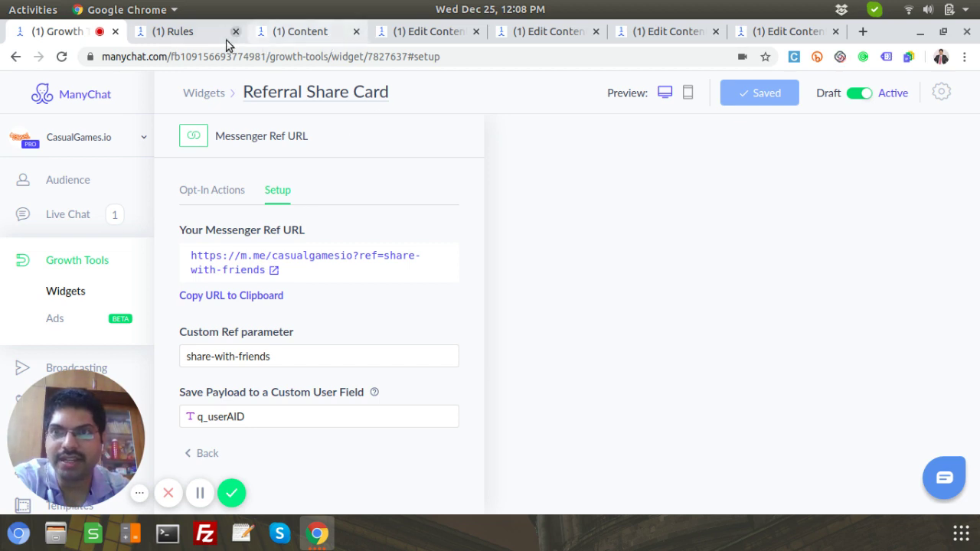
pyautogui.click(196, 33)
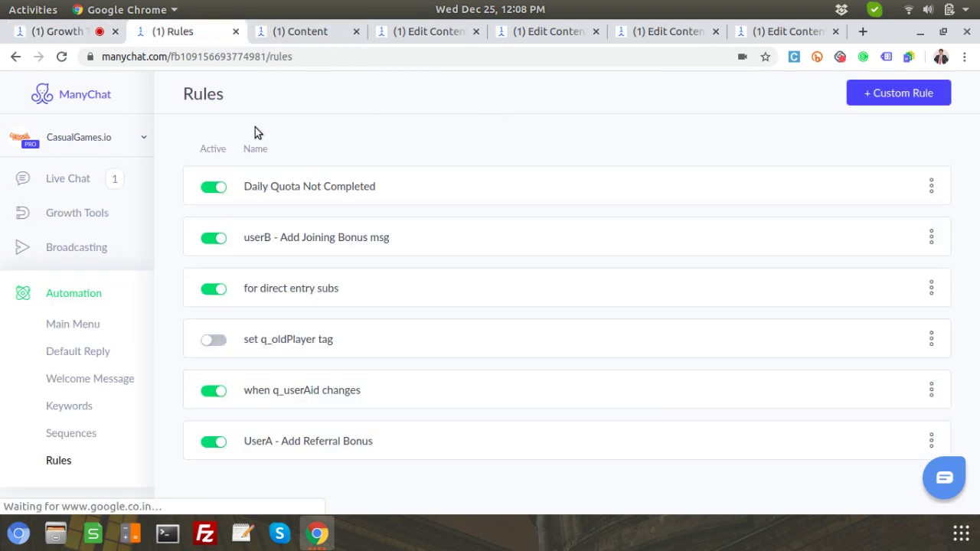
pyautogui.click(310, 390)
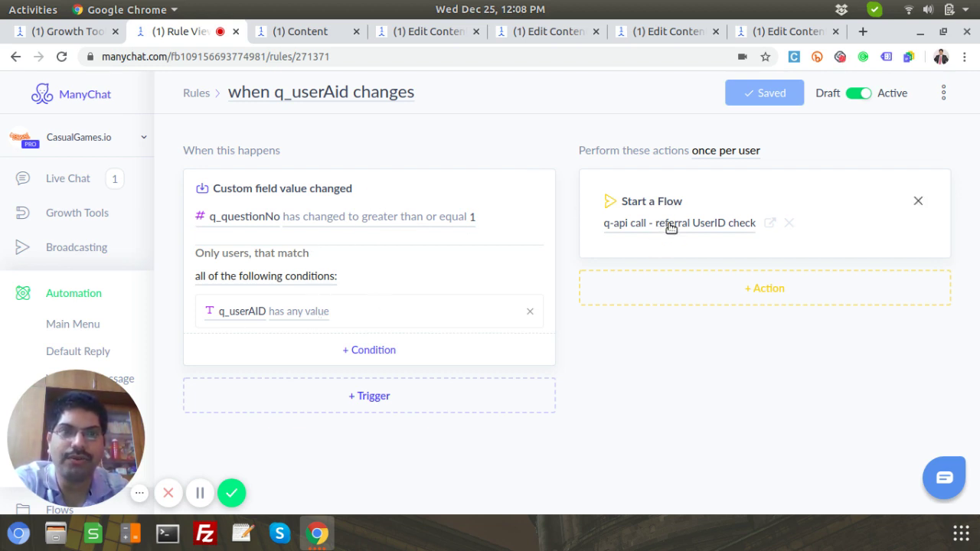
# - Switch to the referral UserID check flow and review both branches of its q_OldPlayer condition
pyautogui.click(442, 35)
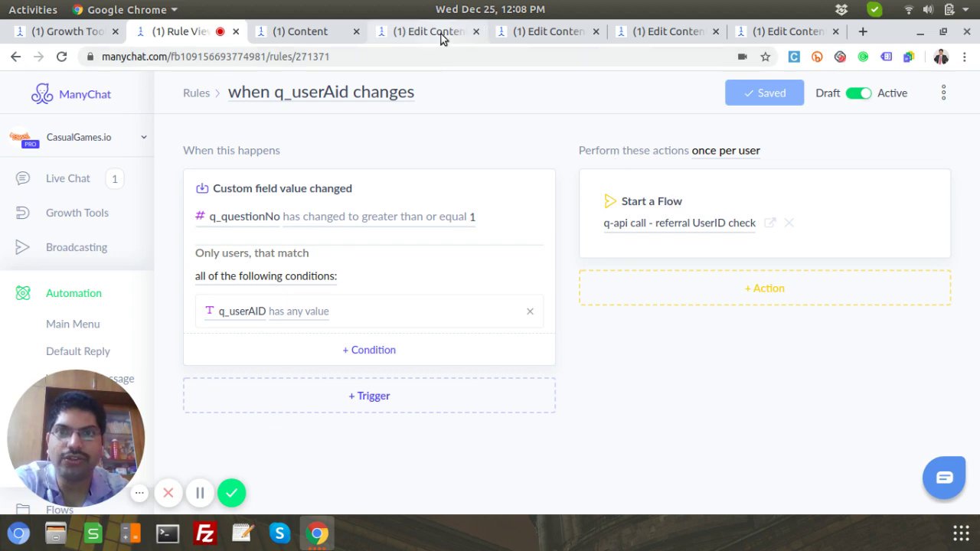
pyautogui.click(521, 35)
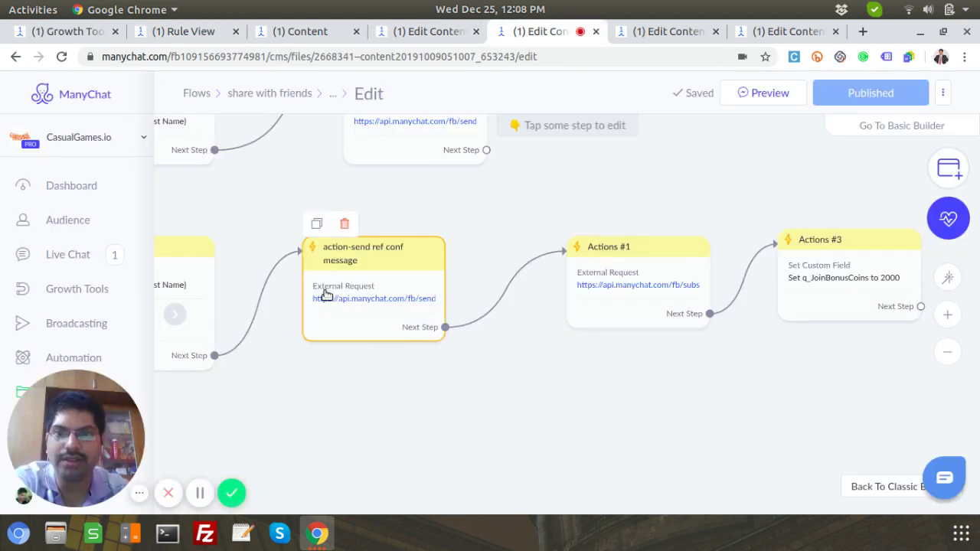
pyautogui.scroll(-2, 416, 345)
pyautogui.hscroll(-5, 590, 415)
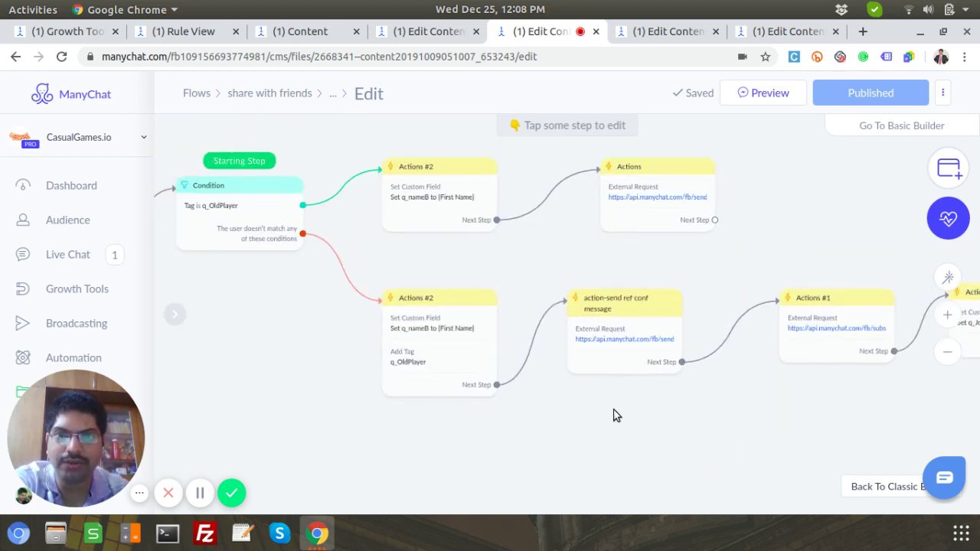
pyautogui.moveTo(811, 435); pyautogui.dragTo(730, 409)
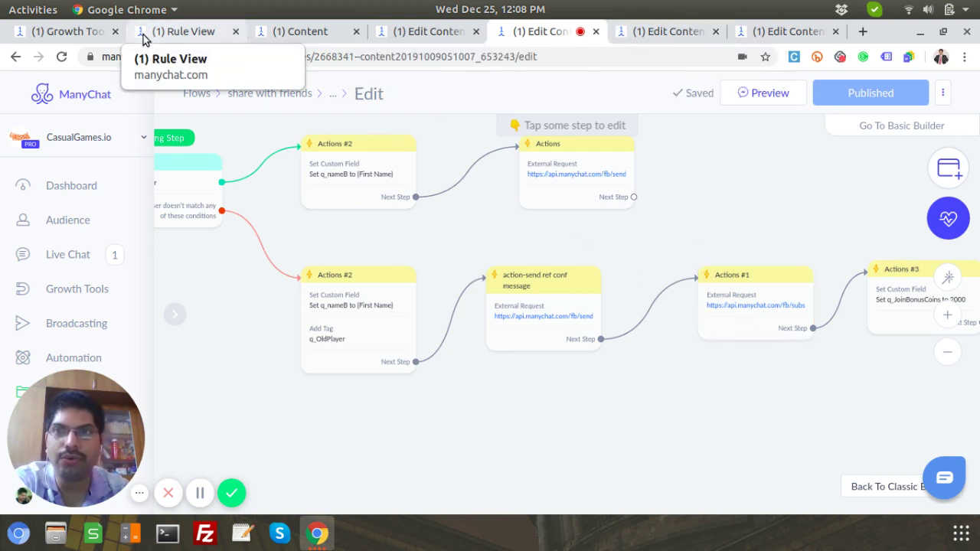
# - Open the rule "UserA - Add Referral Bonus" from the rules list and review the flow it starts through to q - total points flow
pyautogui.click(184, 33)
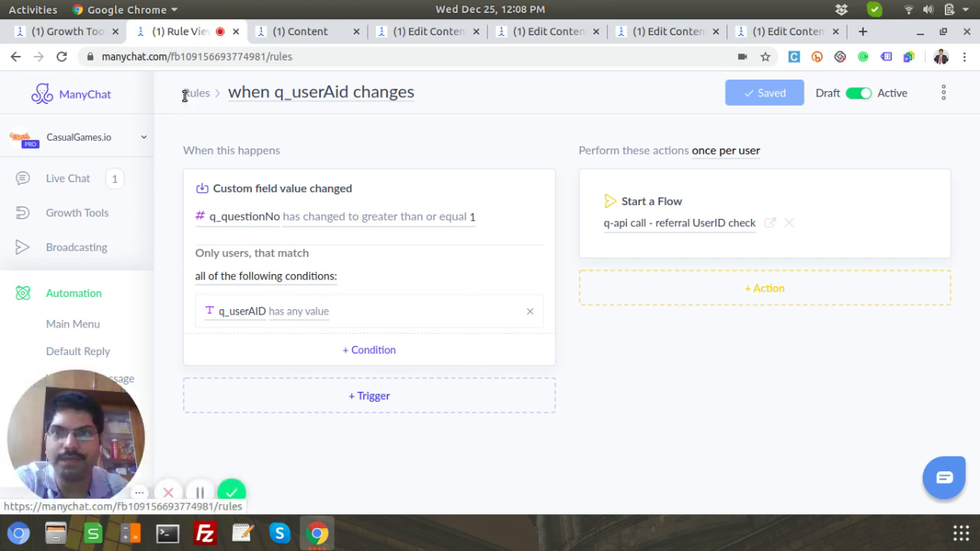
pyautogui.click(188, 94)
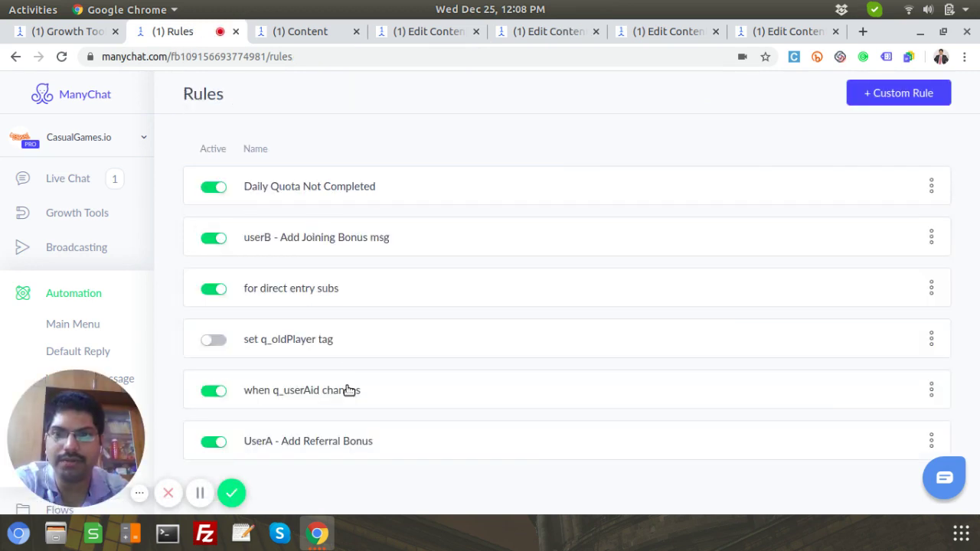
pyautogui.click(333, 444)
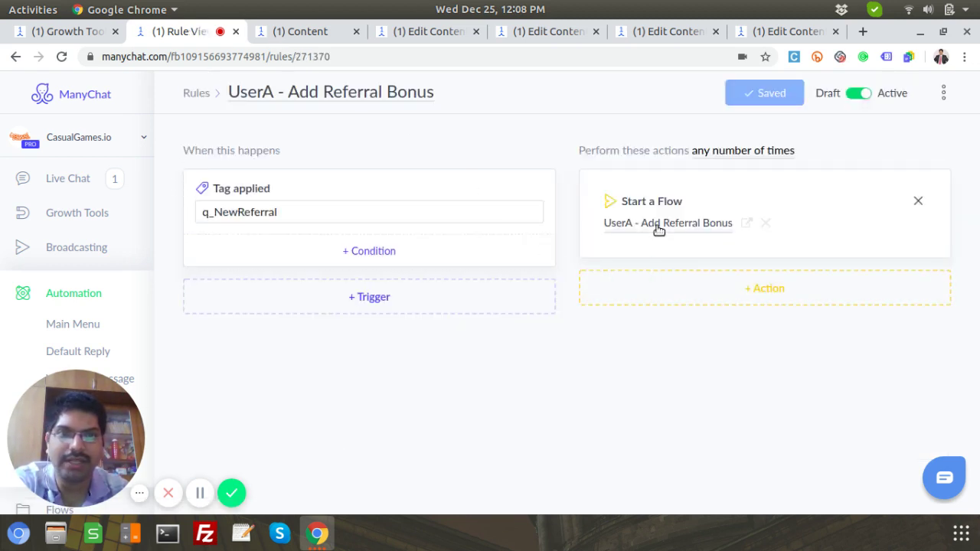
pyautogui.click(649, 32)
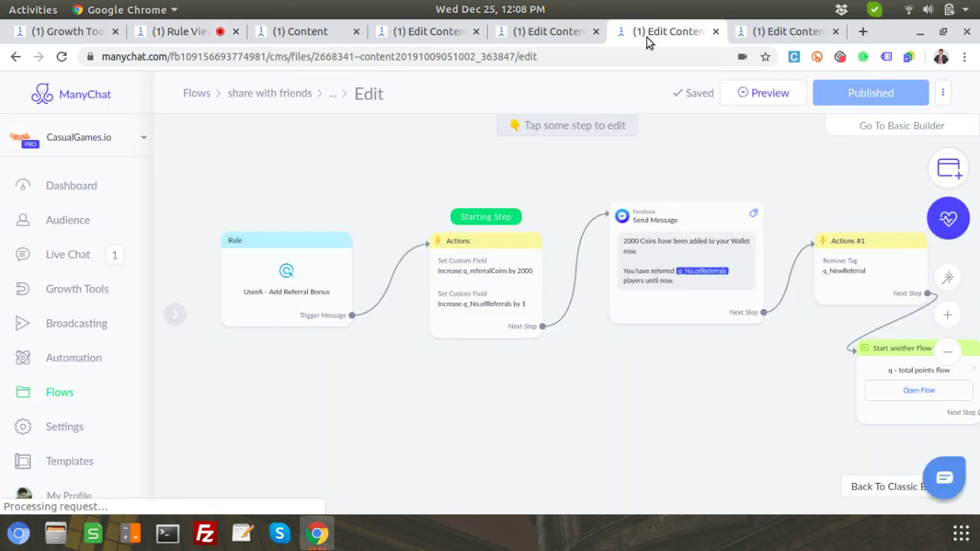
pyautogui.moveTo(759, 393); pyautogui.dragTo(650, 376)
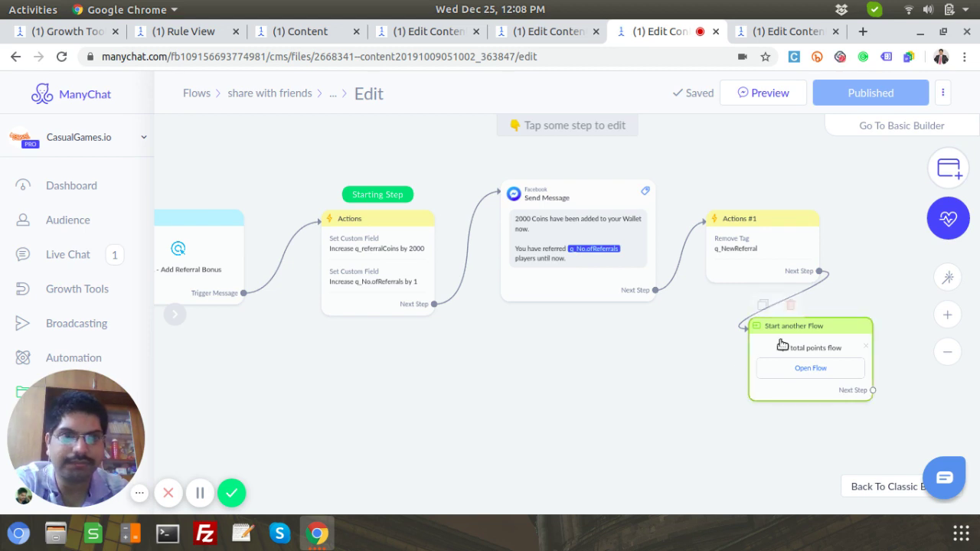
# - View the joining bonus message flow, then check the q_JoinBonusCoins action in Actions #3 of the referral UserID check flow
pyautogui.click(764, 34)
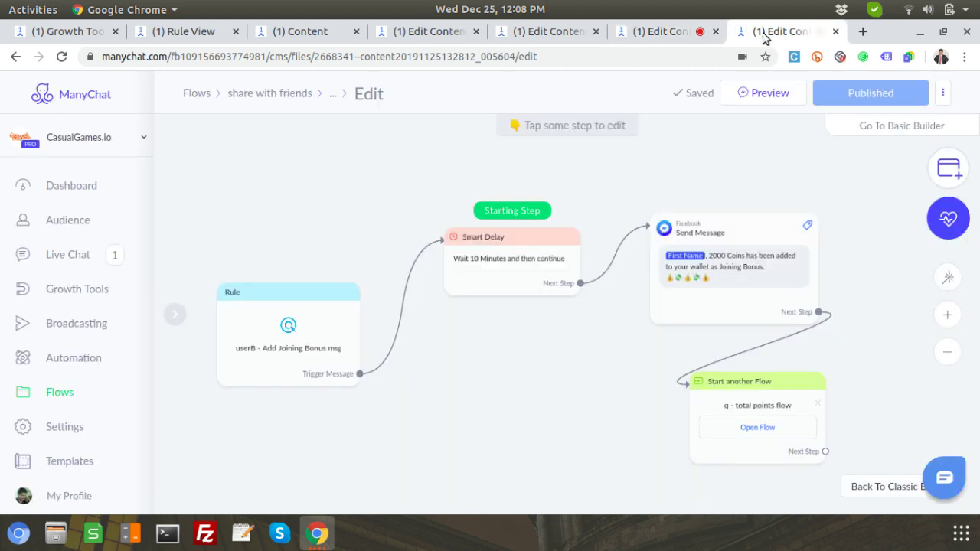
pyautogui.moveTo(567, 369); pyautogui.dragTo(531, 326)
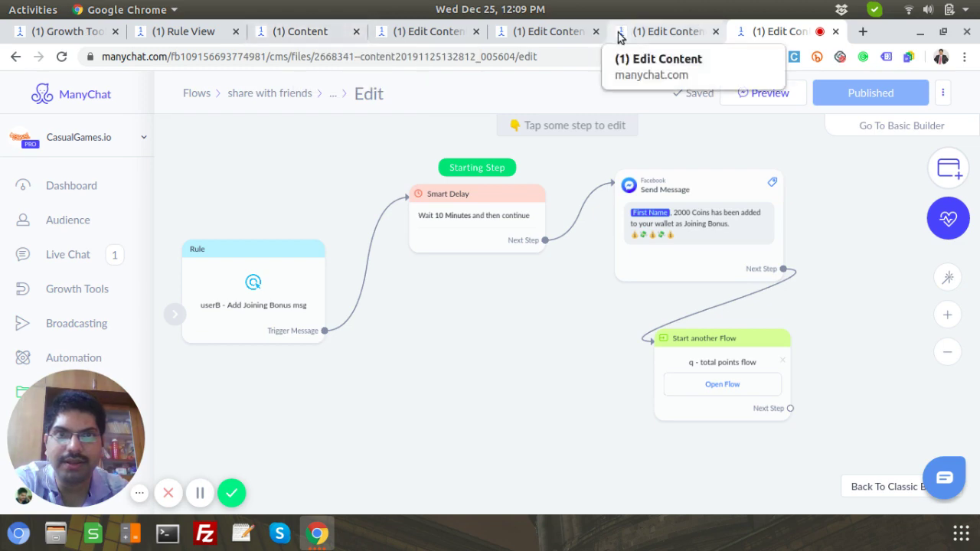
pyautogui.click(575, 33)
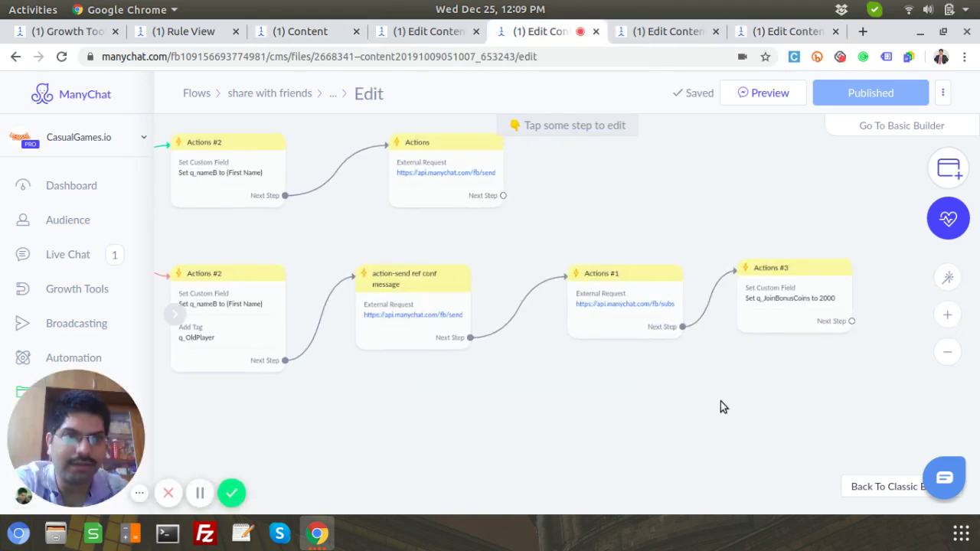
pyautogui.scroll(4, 761, 294)
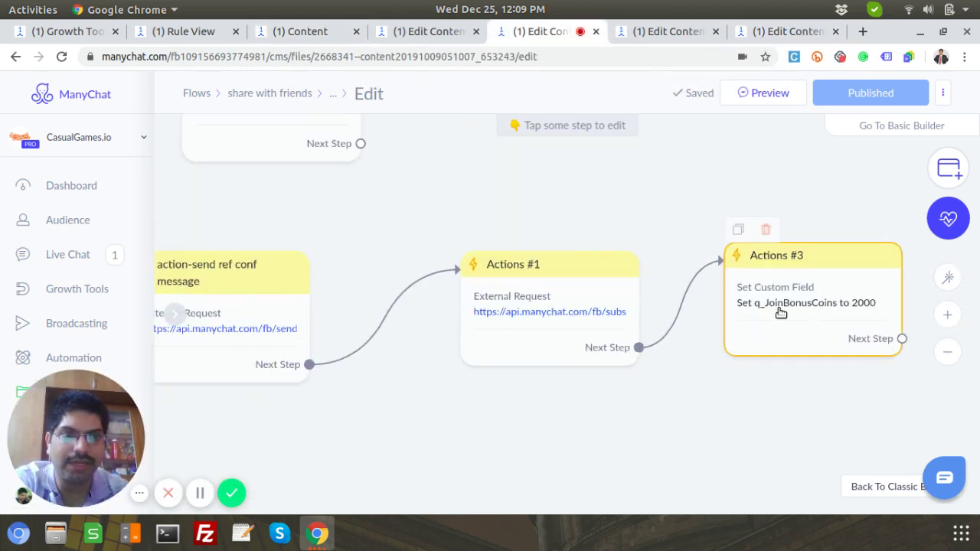
# - Review the joining bonus flow from the userB trigger rule through the Smart Delay and message to q - total points flow
pyautogui.click(777, 33)
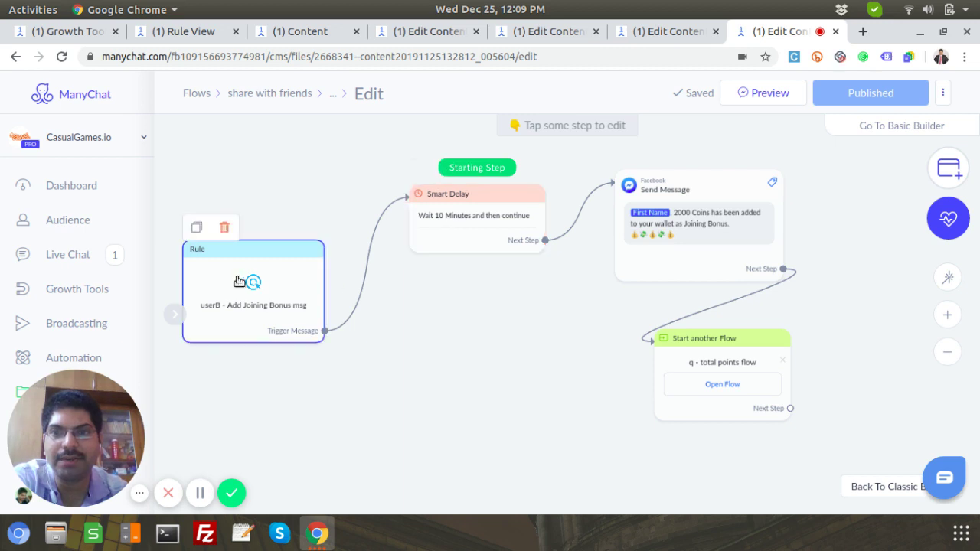
pyautogui.scroll(2, 705, 231)
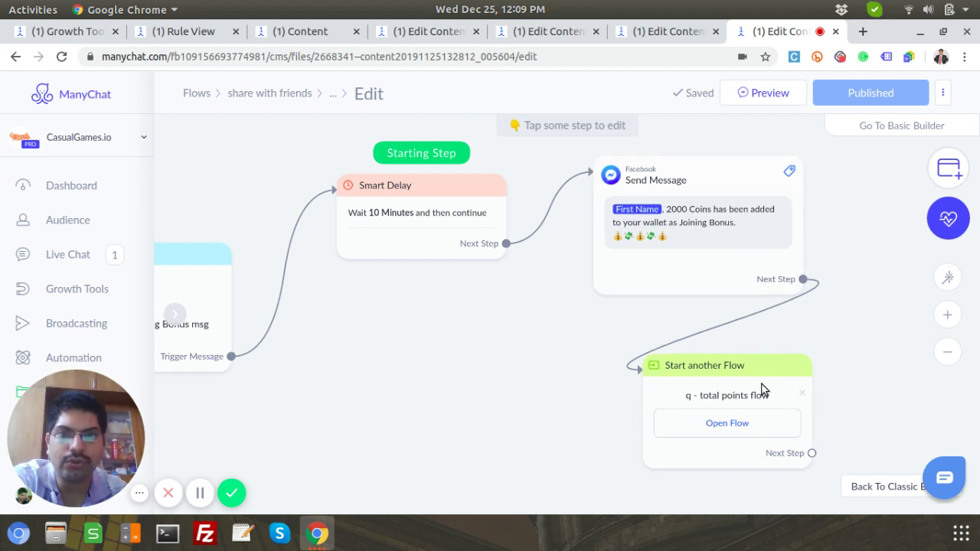
pyautogui.scroll(-3, 528, 326)
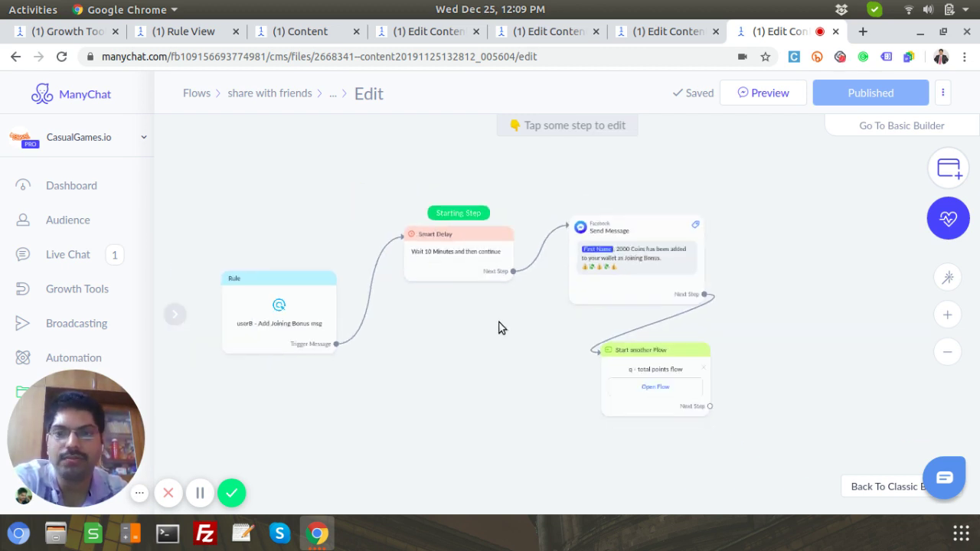